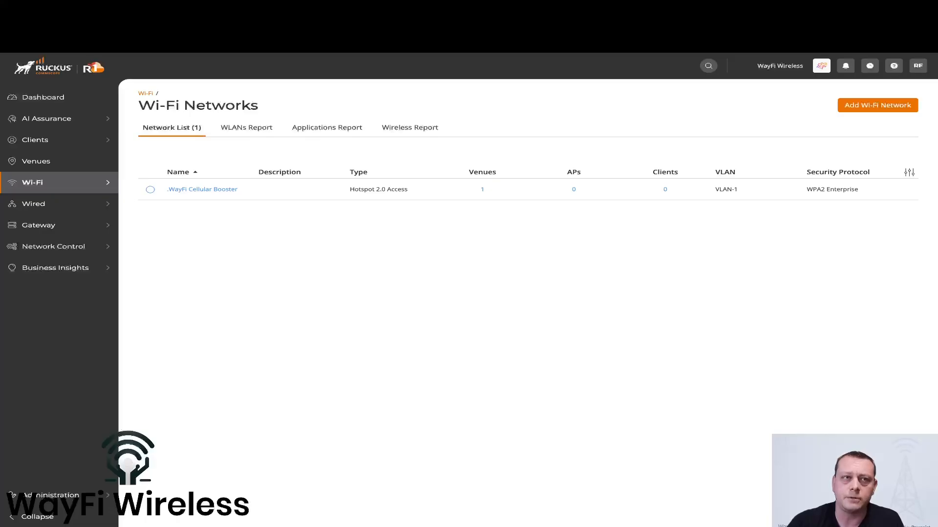
- Open the .WayFi Cellular Booster network for editing and go to its Hotspot 2.0 settings
click(150, 190)
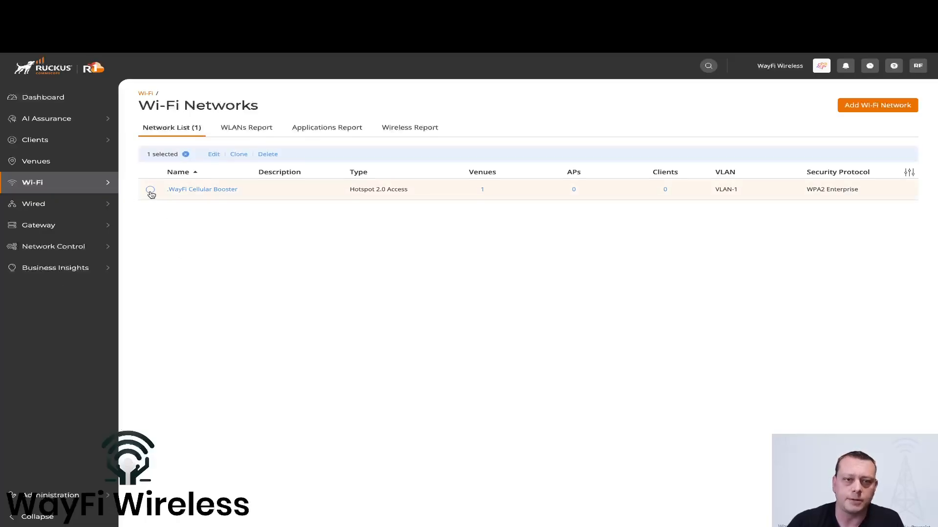
click(212, 154)
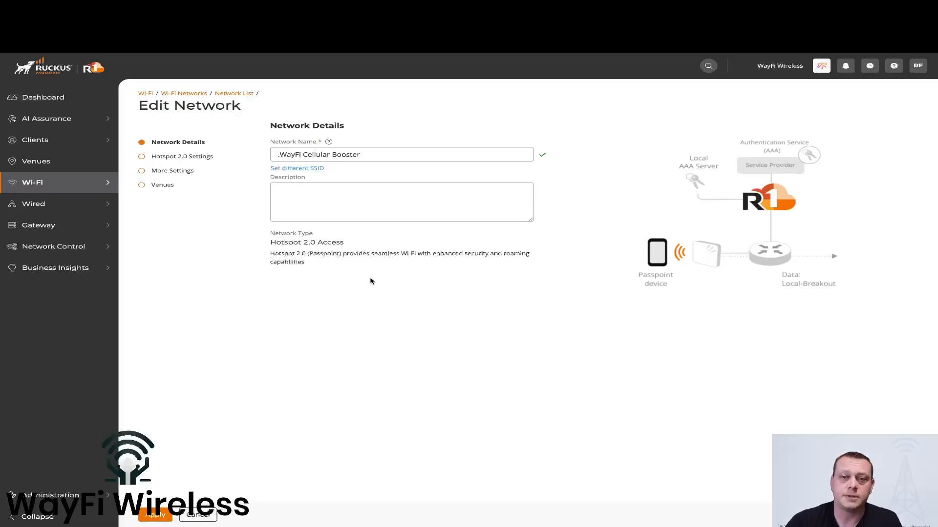
click(204, 158)
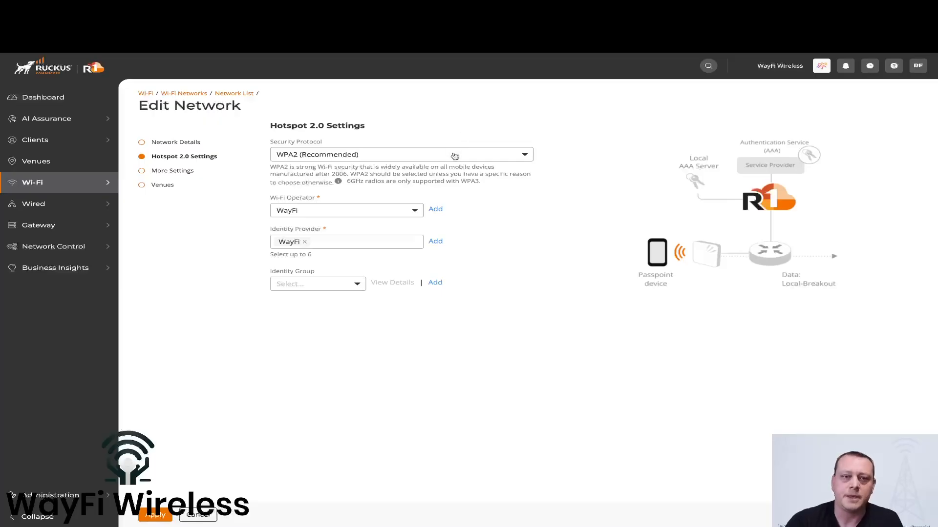
- Start a new Wi-Fi operator profile named WayFi with the domain openroaming.org
click(435, 211)
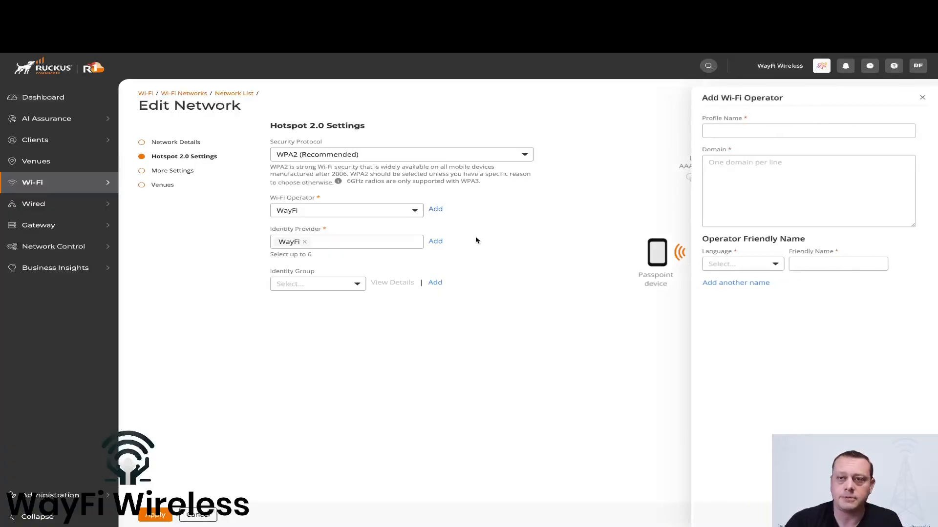
click(740, 133)
text(WayFi)
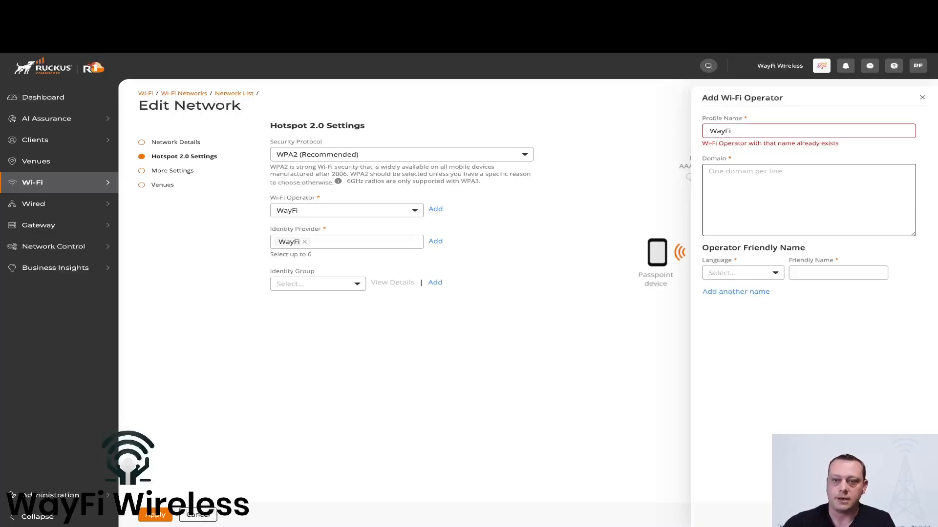
click(812, 195)
text(openroa)
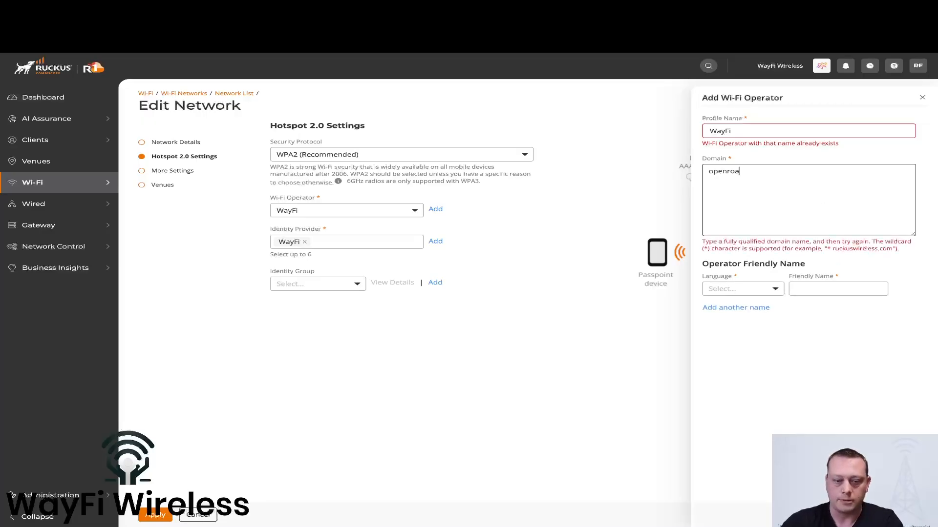
text(ming.org)
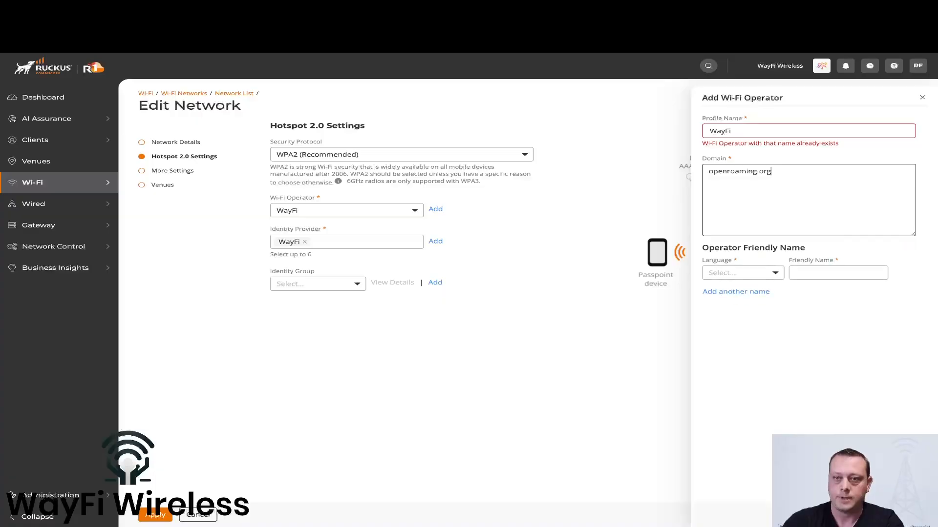
- Set the operator's friendly name to WAYFI in English, and close the operator form without adding it
click(759, 274)
click(743, 347)
click(820, 273)
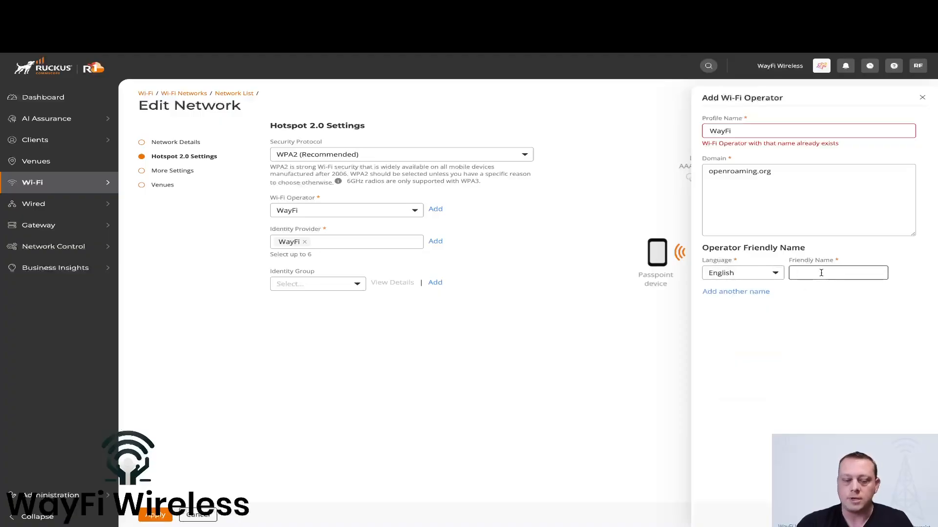
text(WAYFI)
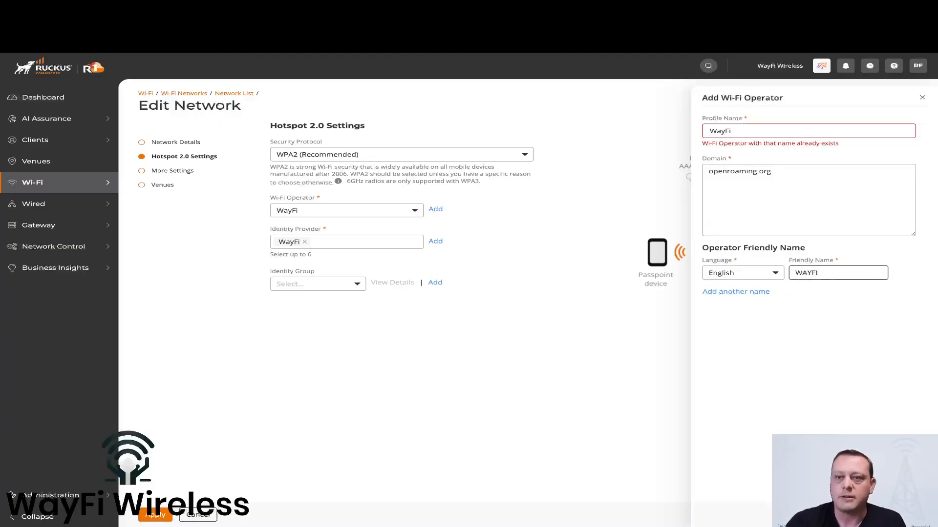
click(863, 515)
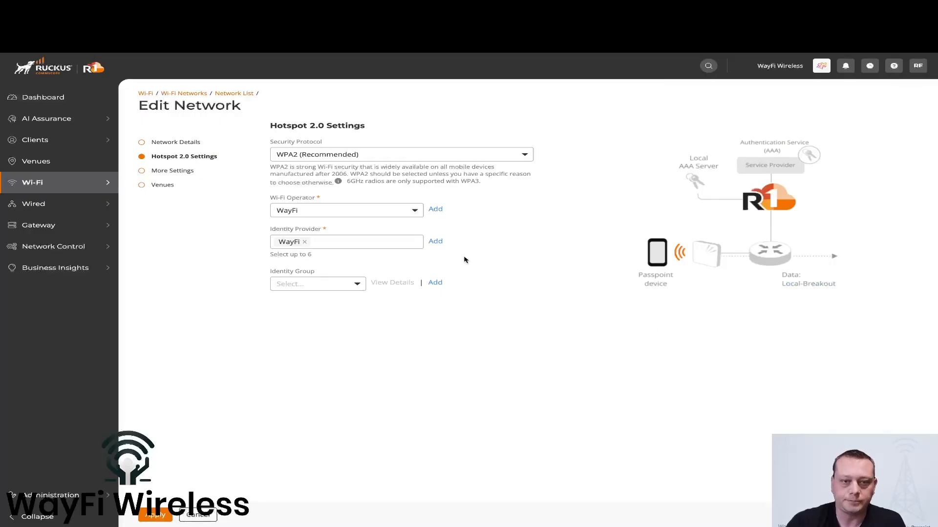
- Start a new identity provider for the network with the profile name WayFi
click(438, 243)
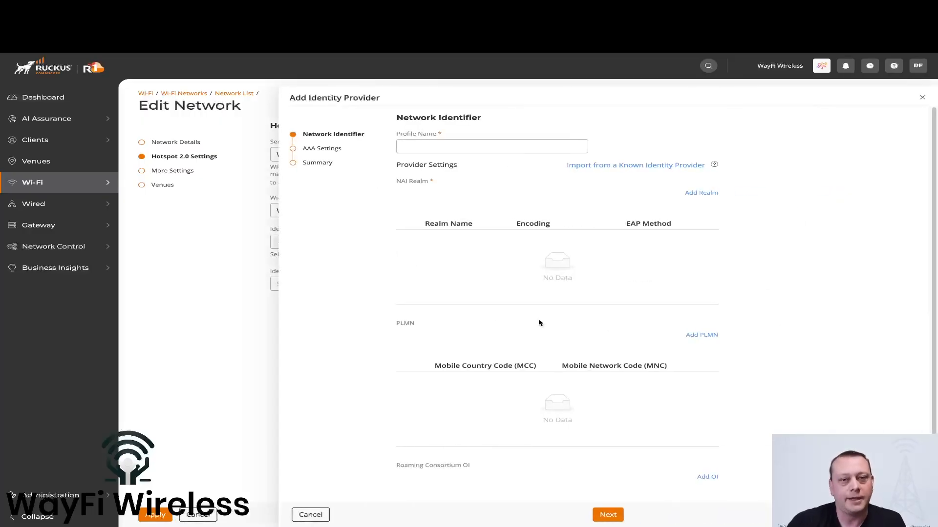
click(458, 145)
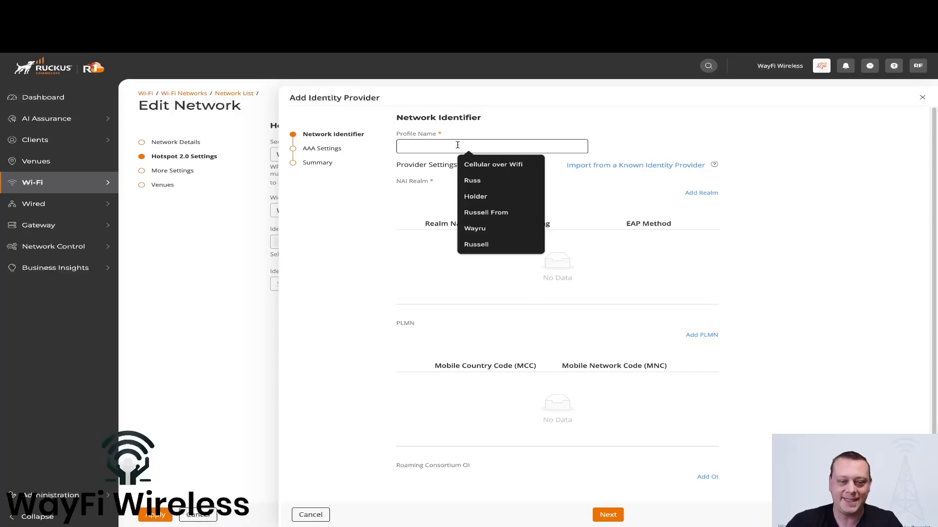
text(Way)
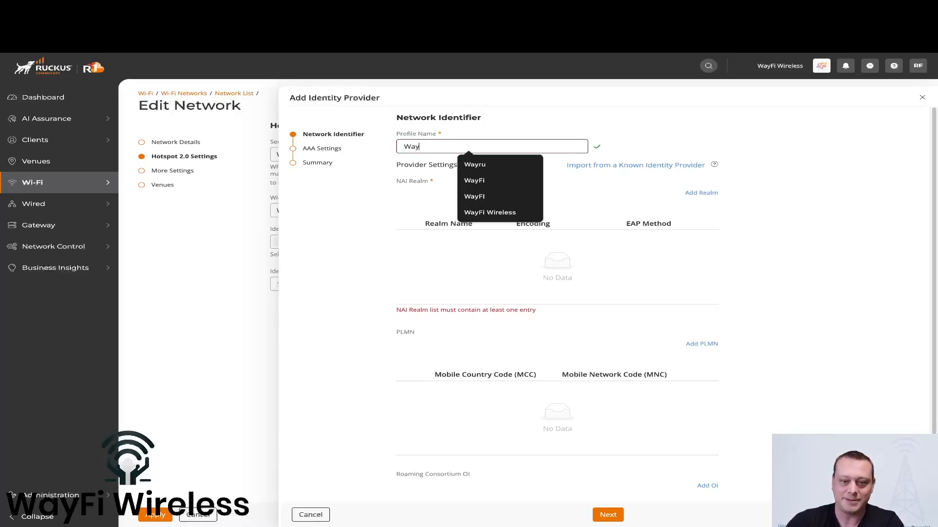
text(Fi)
click(837, 233)
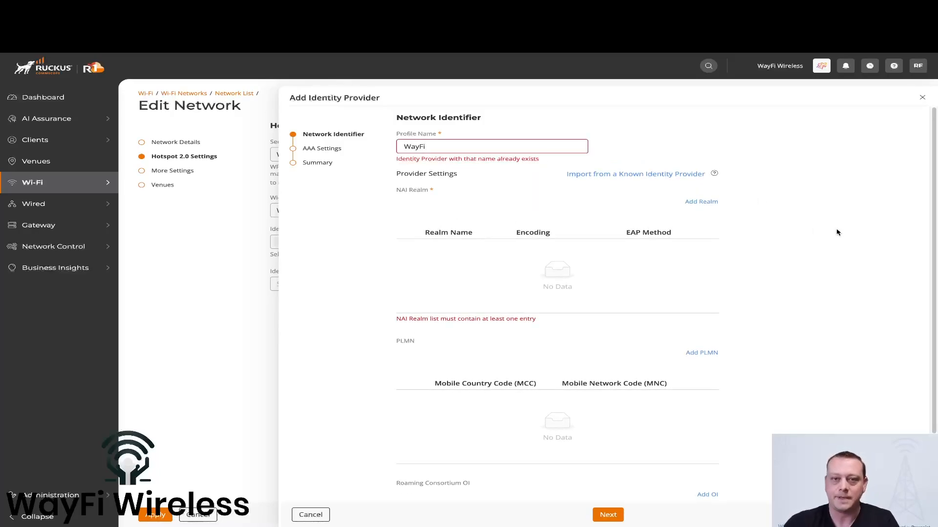
- Add an NAI realm named WayFi with RFC-4282 encoding and the EAP-TTLS method to the identity provider
click(709, 202)
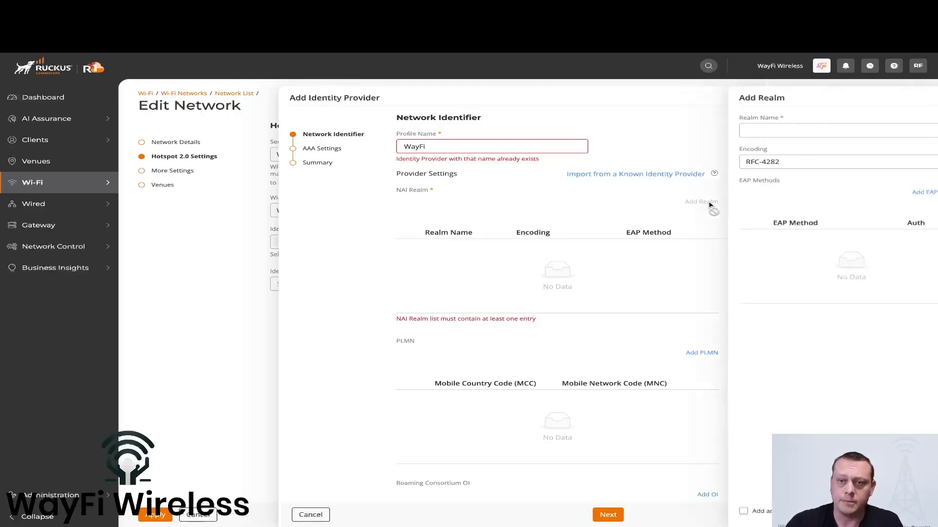
click(790, 131)
text(WayFI)
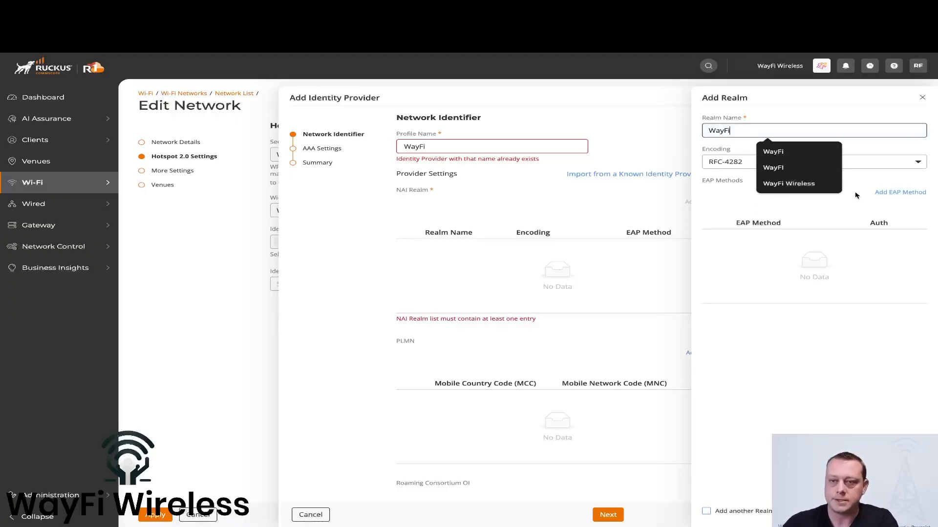
click(900, 192)
click(779, 130)
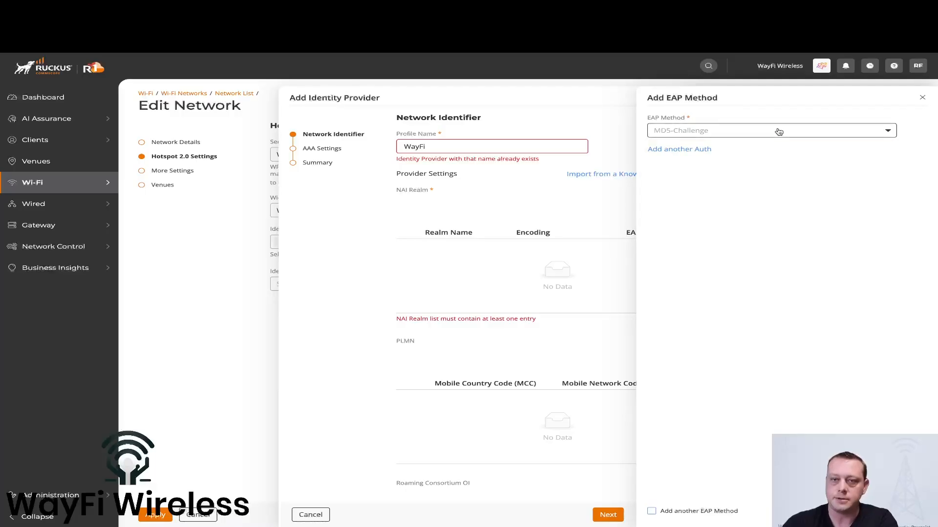
click(753, 206)
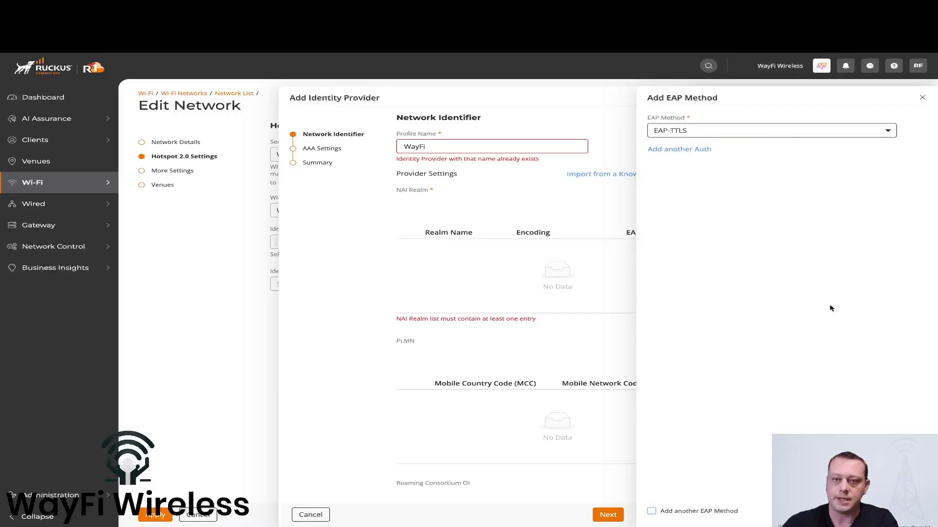
click(911, 511)
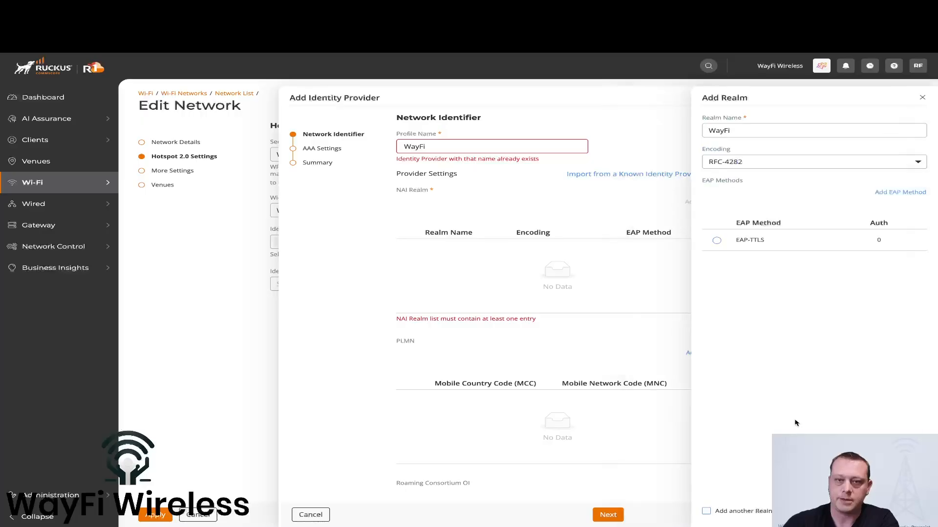
click(716, 241)
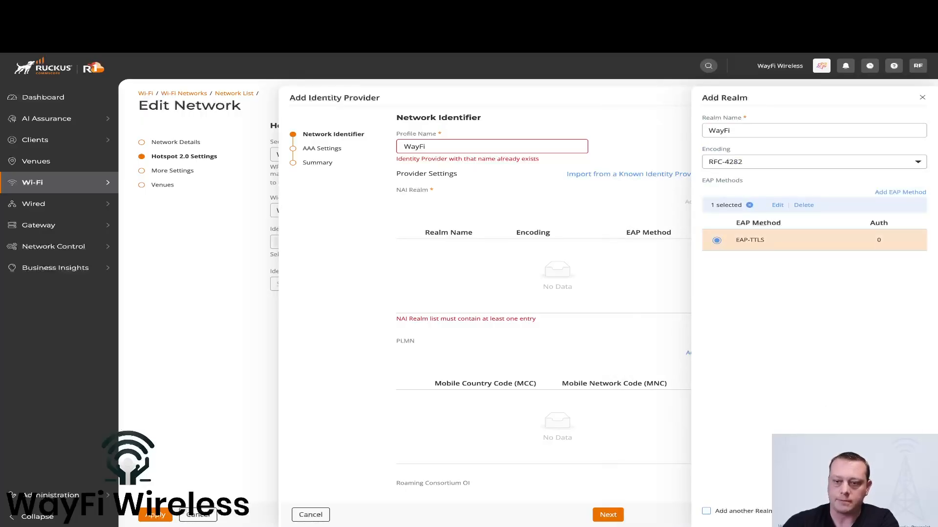
click(911, 511)
- Add a PLMN entry with mobile country code 310 and mobile network code 180
scroll(766, 332, down, 1)
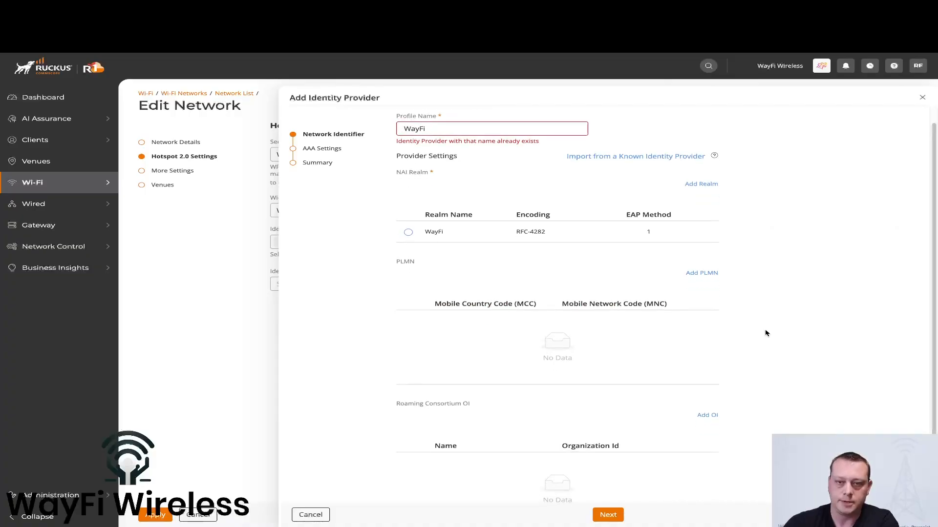
click(702, 251)
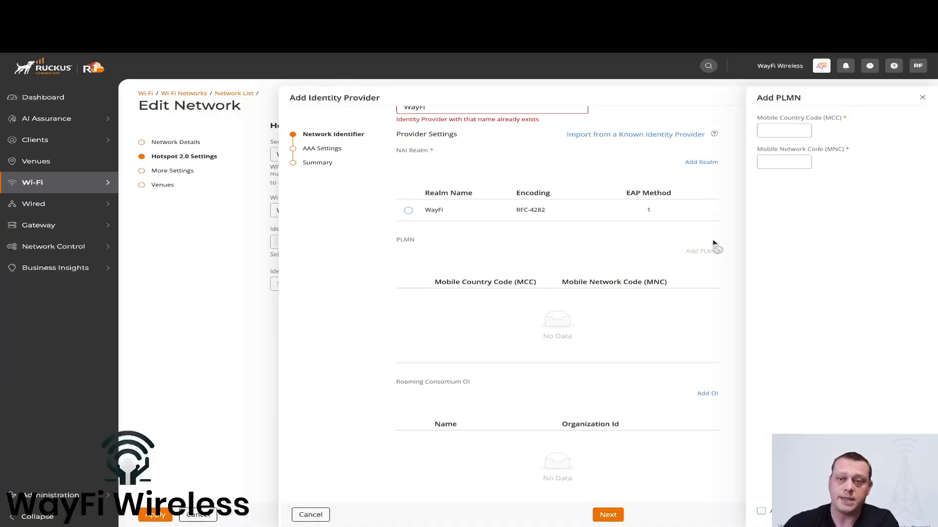
click(766, 131)
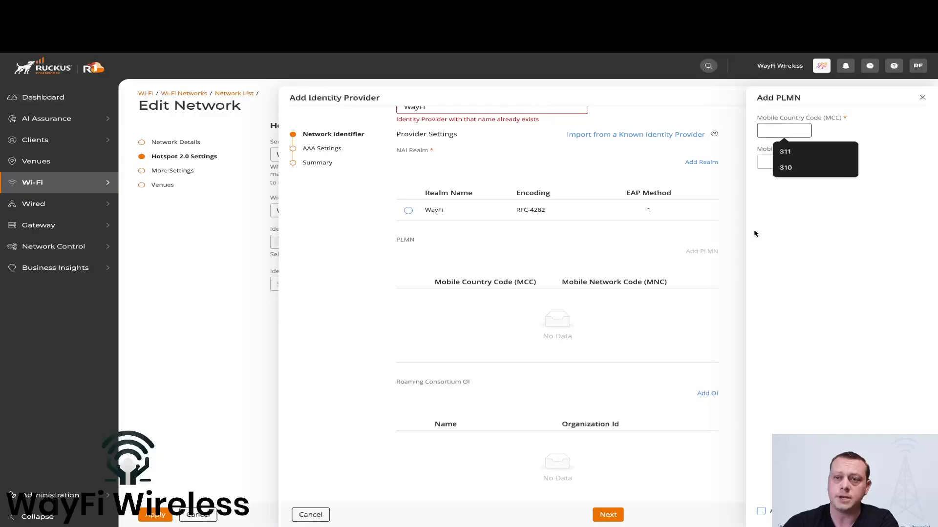
click(782, 167)
click(780, 162)
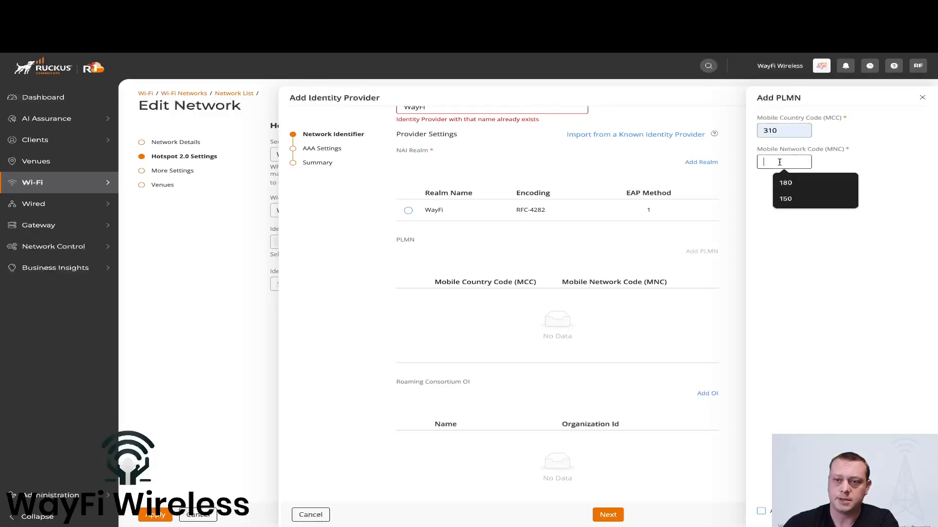
click(786, 182)
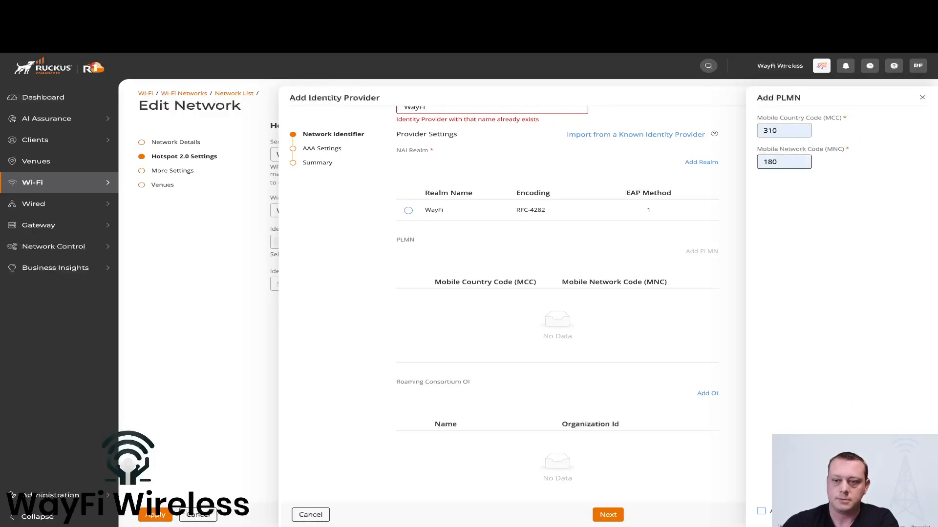
key(Return)
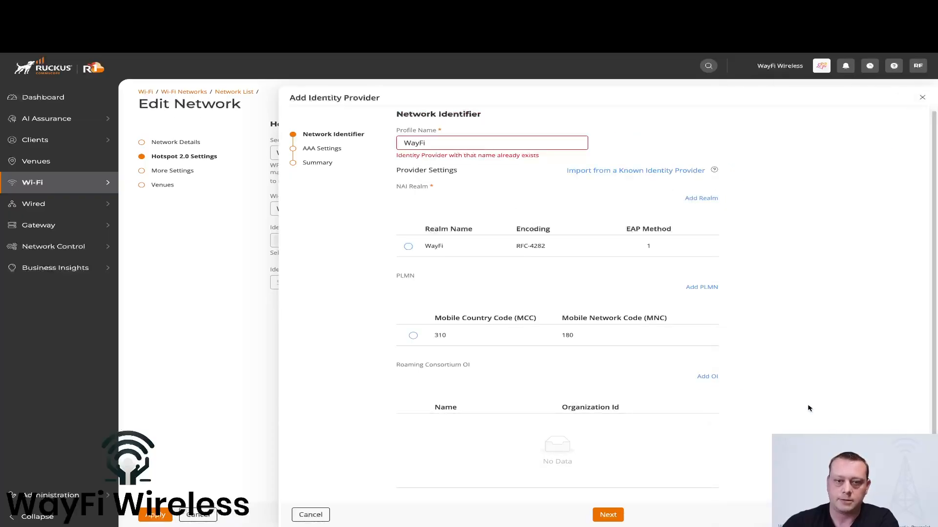
- Add a roaming consortium OI named 8c1f646810 with the 5 hex organization ID 8c 1f 64 68 10
click(709, 378)
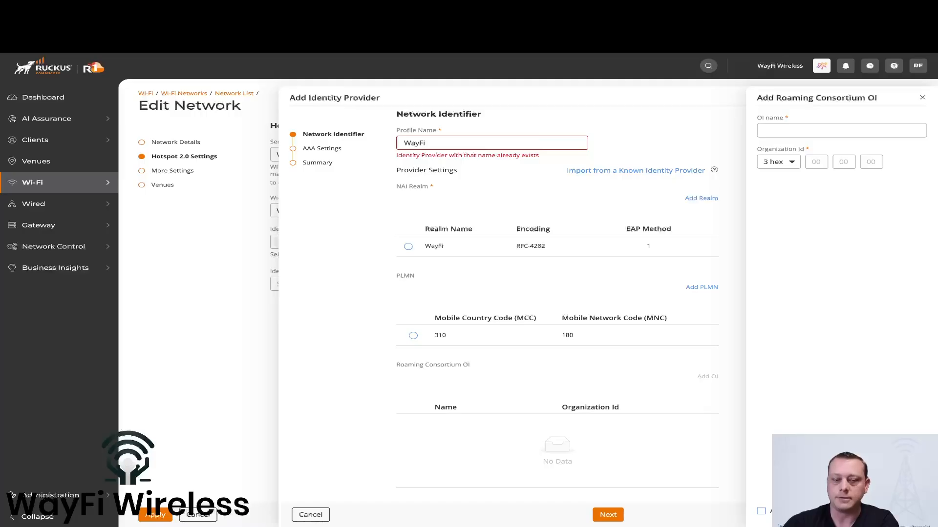
click(780, 134)
text(8c1f646810)
click(783, 162)
click(778, 193)
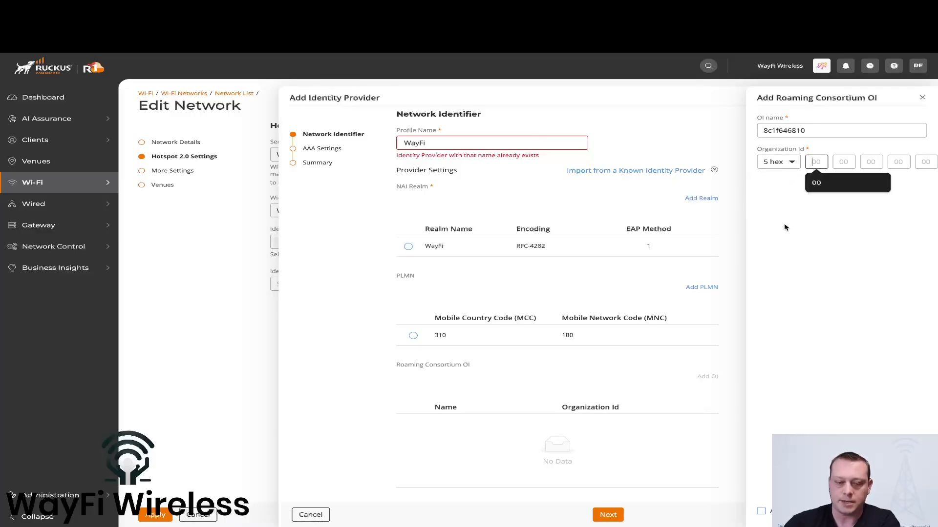
text(8c)
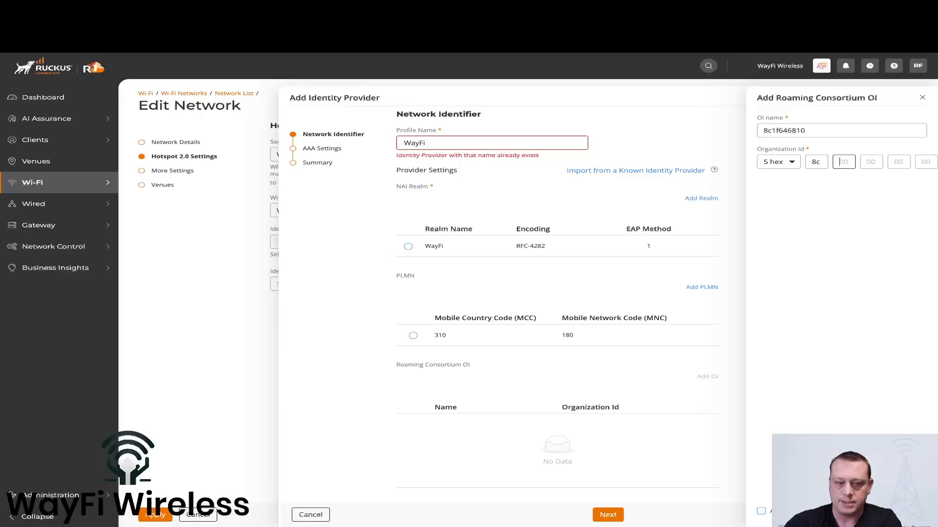
text(1f646810)
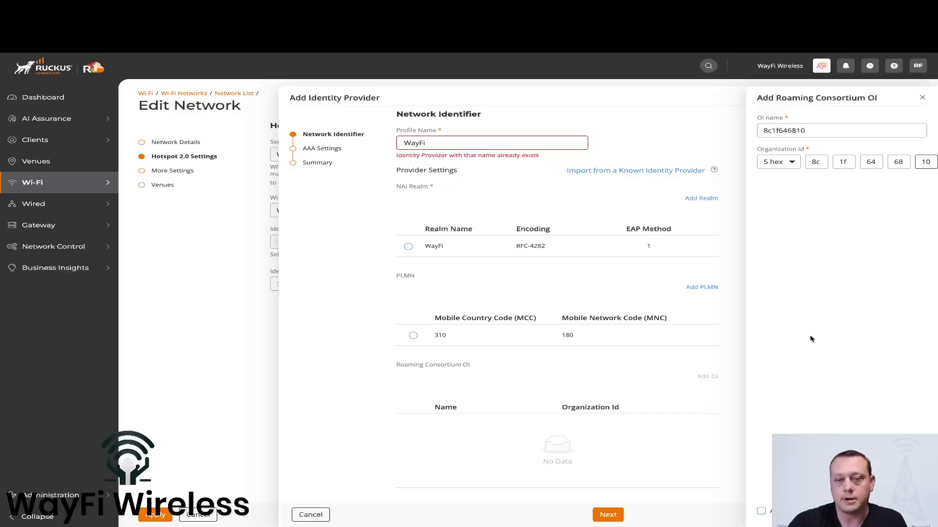
click(911, 512)
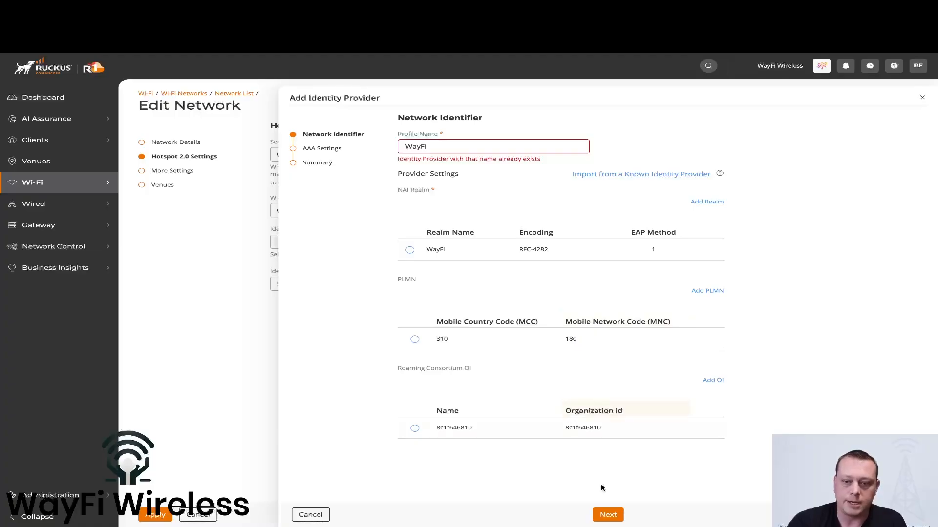
- Change the identity provider's profile name to WayFi Example and continue to its AAA settings
click(611, 518)
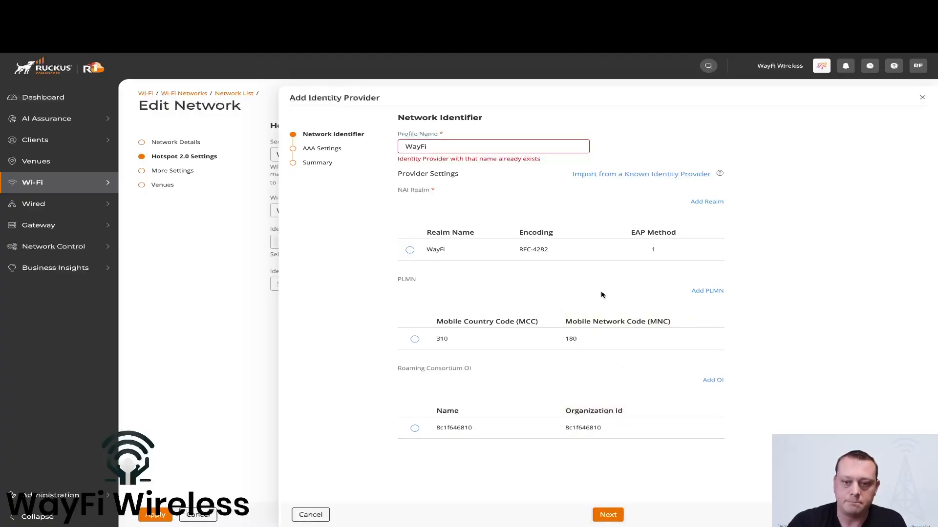
click(490, 146)
text(Example)
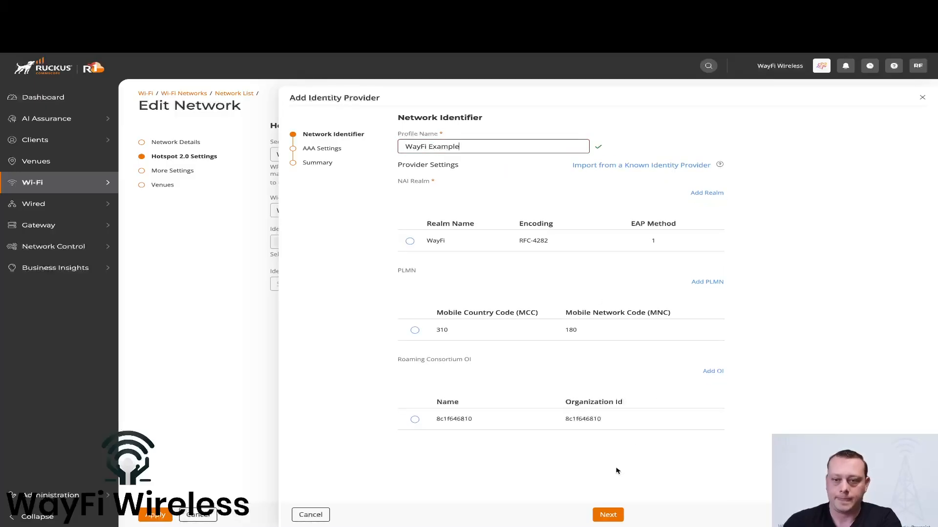
click(608, 515)
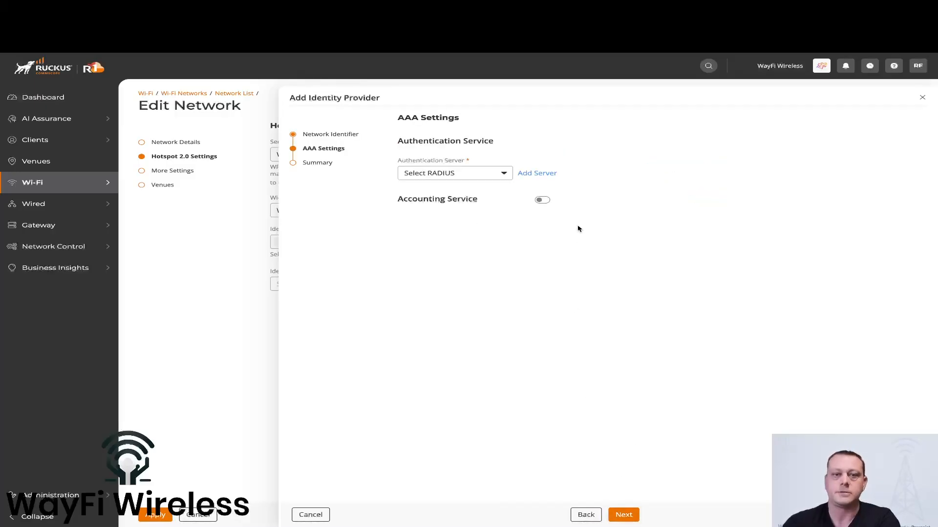
- Select wayfi as the authentication server, then enable the accounting service with wayfiaccounting as its server
click(498, 175)
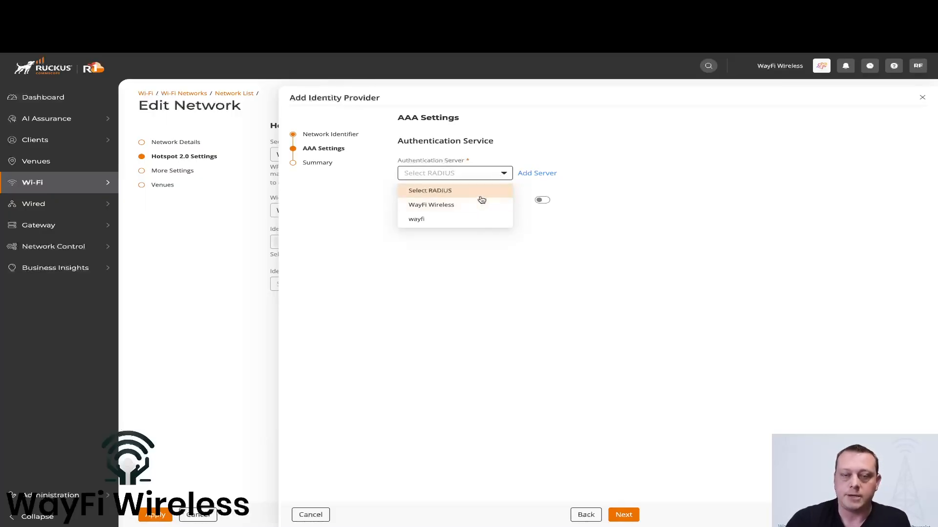
click(468, 220)
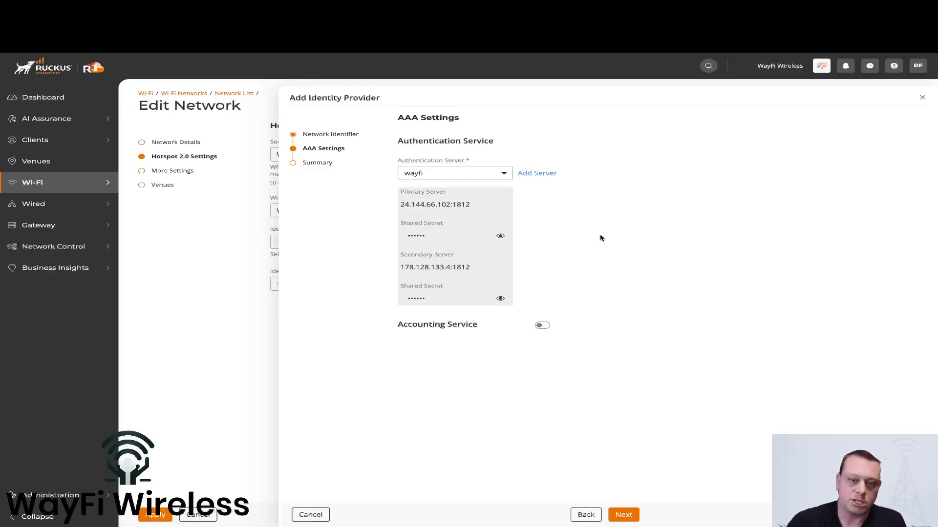
click(540, 326)
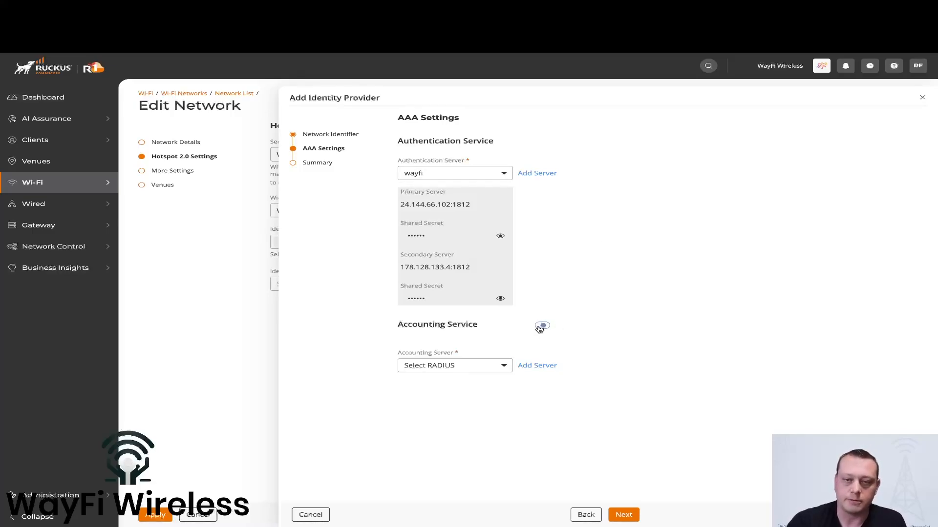
click(455, 369)
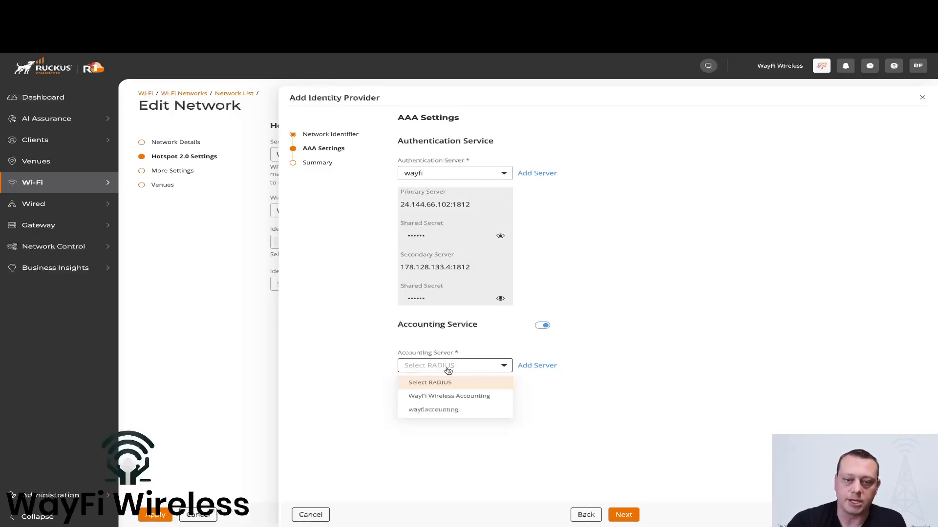
click(439, 413)
scroll(615, 367, down, 1)
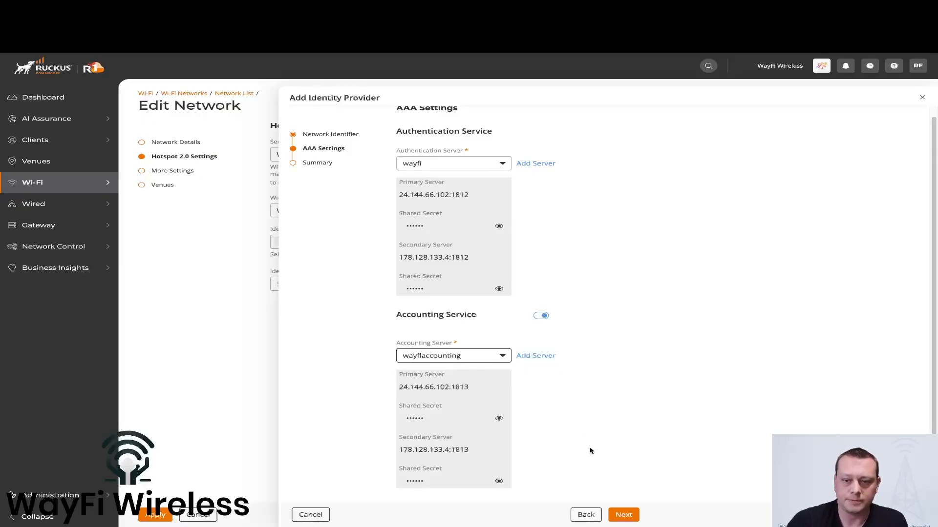
- Continue to the identity provider's summary, review its network identifier and AAA settings, and cancel adding the provider
click(627, 515)
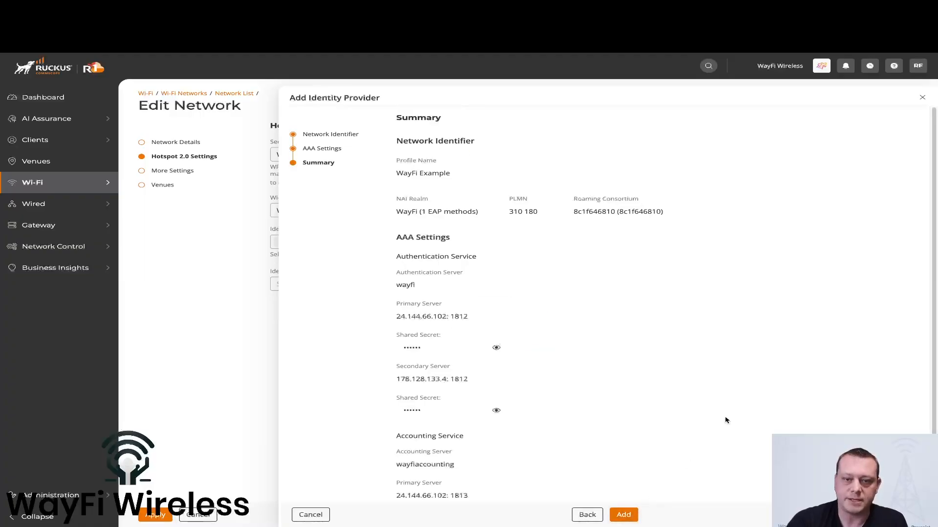
scroll(725, 420, down, 3)
scroll(725, 420, up, 3)
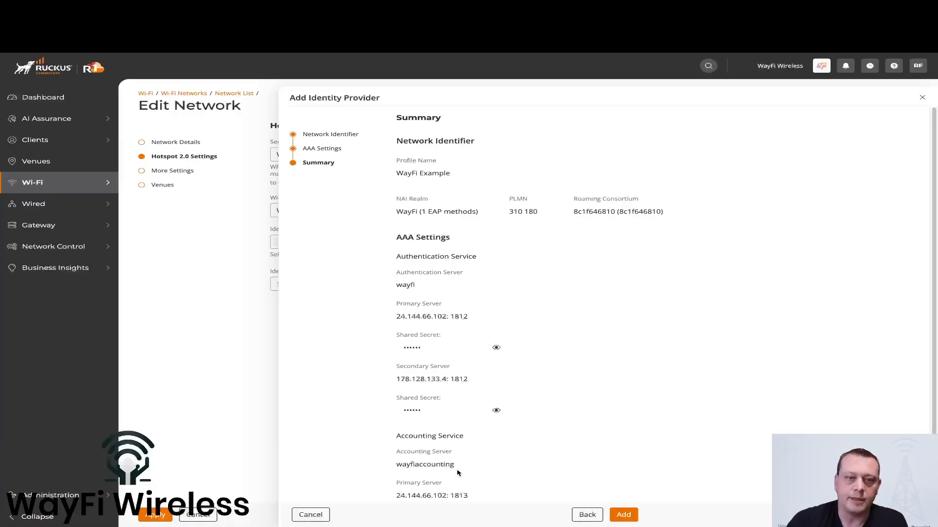
click(311, 515)
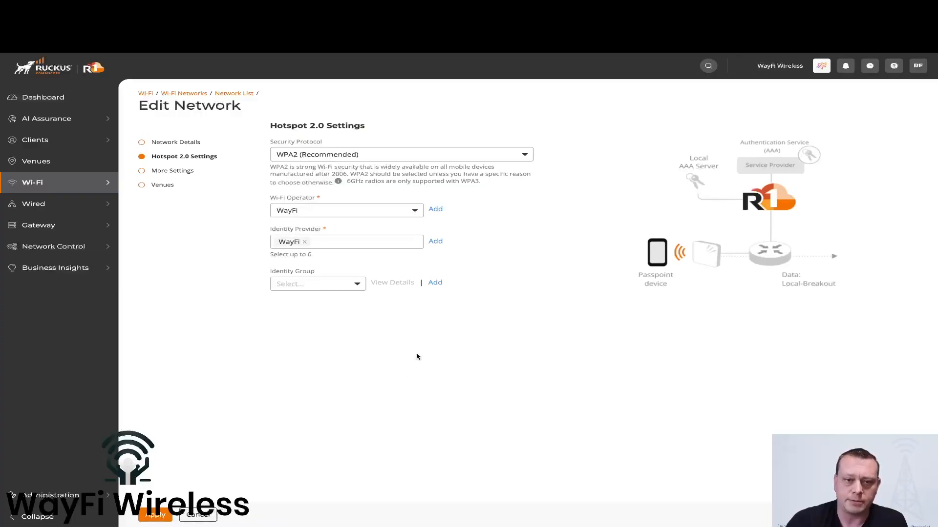
- Examine the network's VLAN settings and its additional Hotspot 2.0 settings, including access network type, IPv4 address and connection capabilities
click(172, 172)
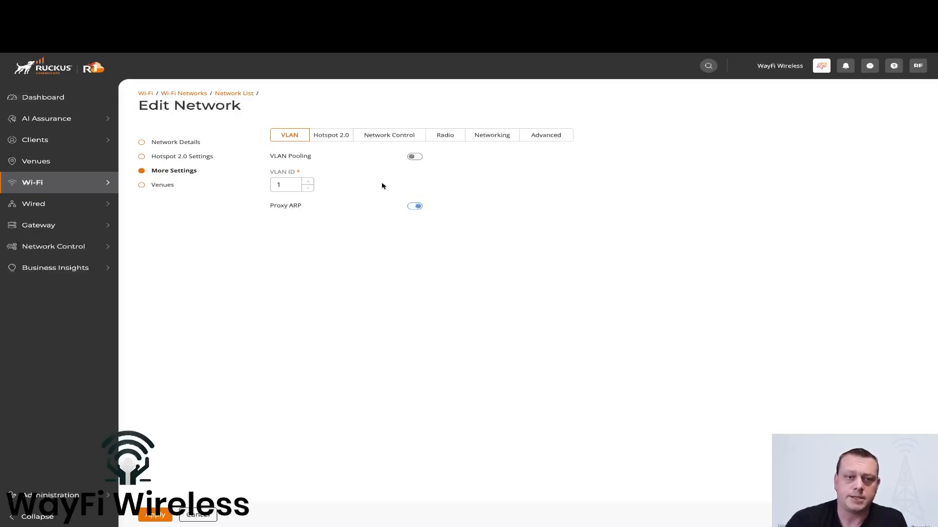
click(333, 135)
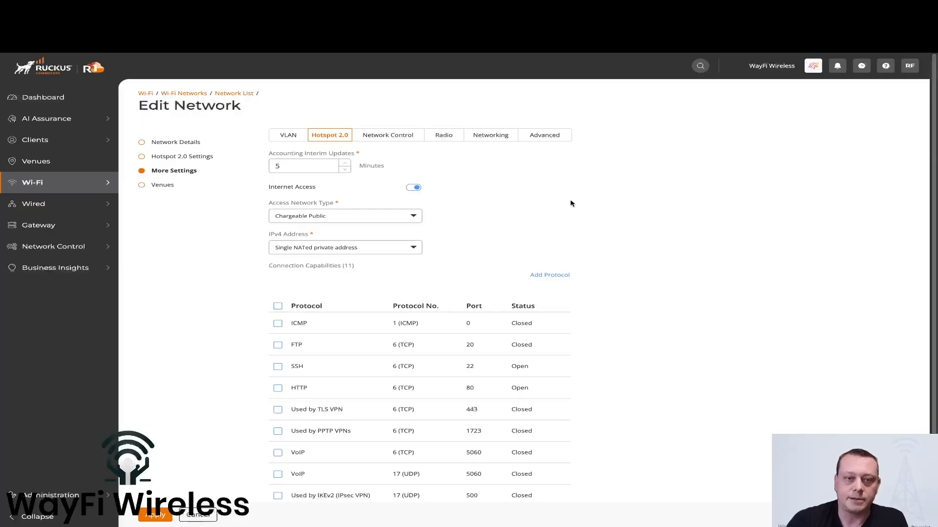
scroll(484, 194, down, 1)
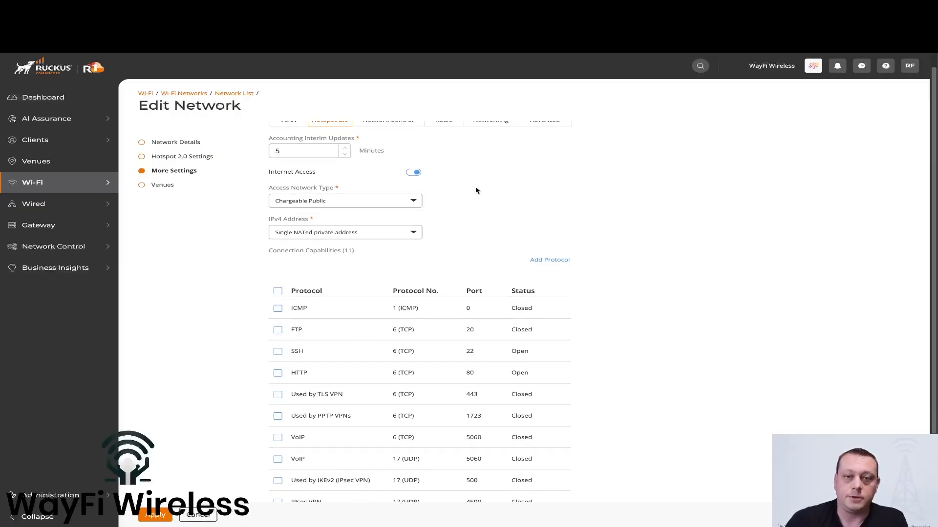
scroll(435, 176, down, 2)
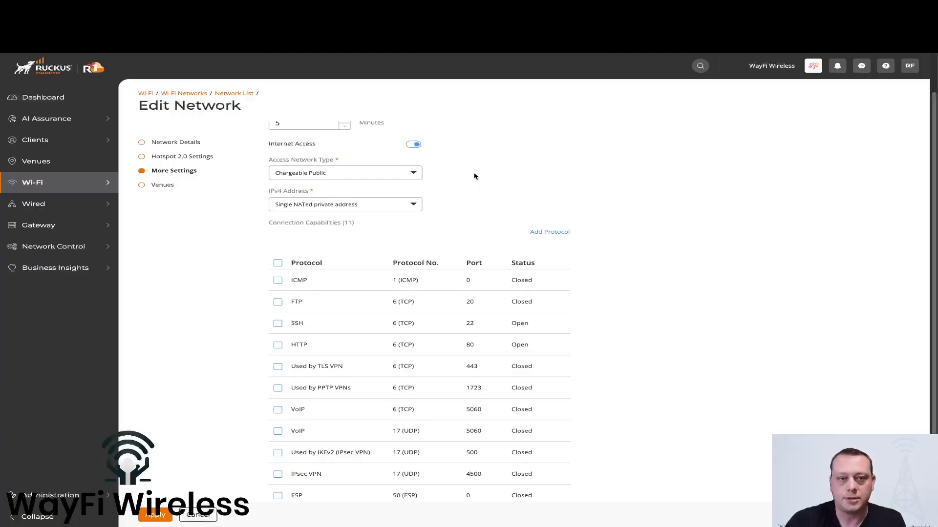
scroll(474, 176, down, 1)
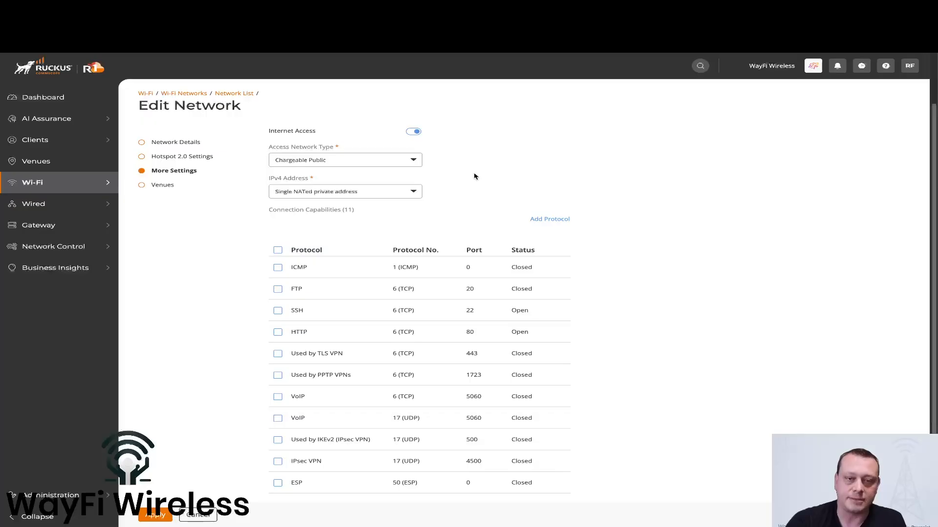
scroll(474, 176, up, 4)
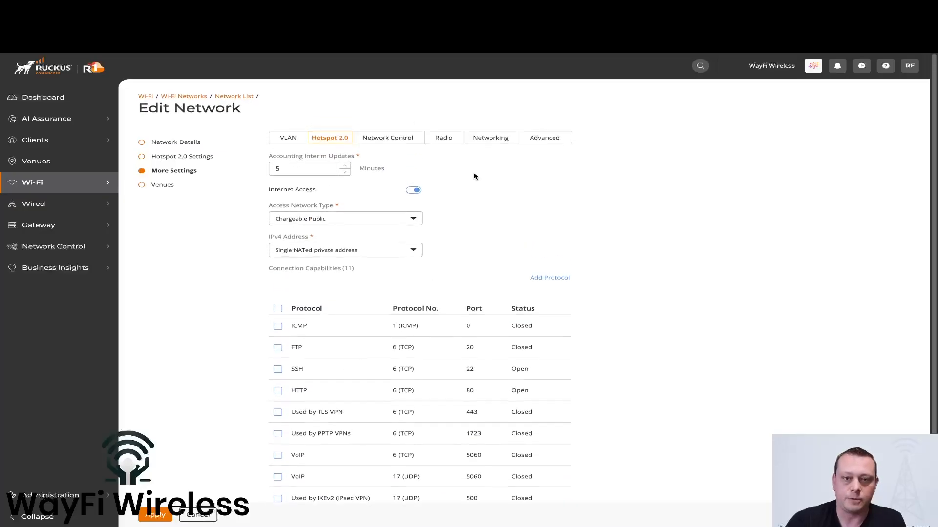
- Review the network control settings for client isolation, anti-spoofing, DHCP and access control, plus the radio load and data rate settings
click(391, 139)
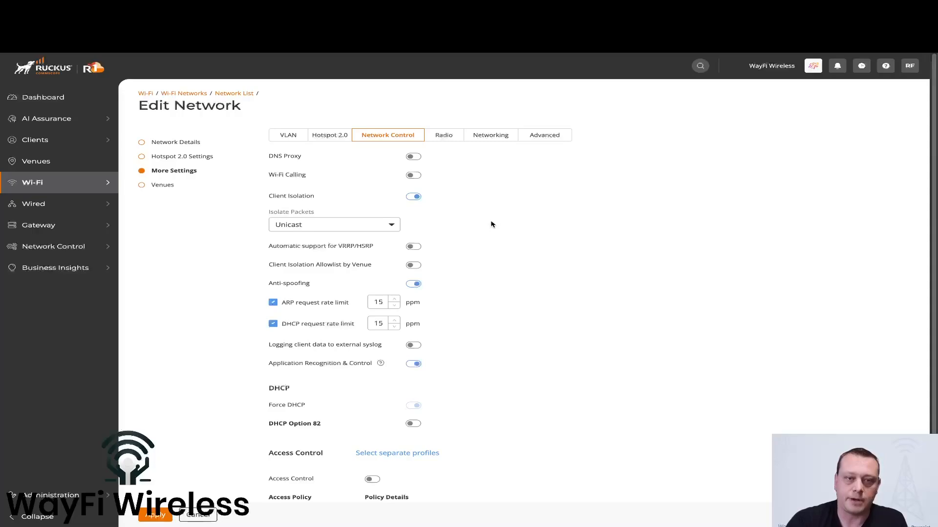
scroll(491, 224, down, 2)
scroll(492, 224, down, 1)
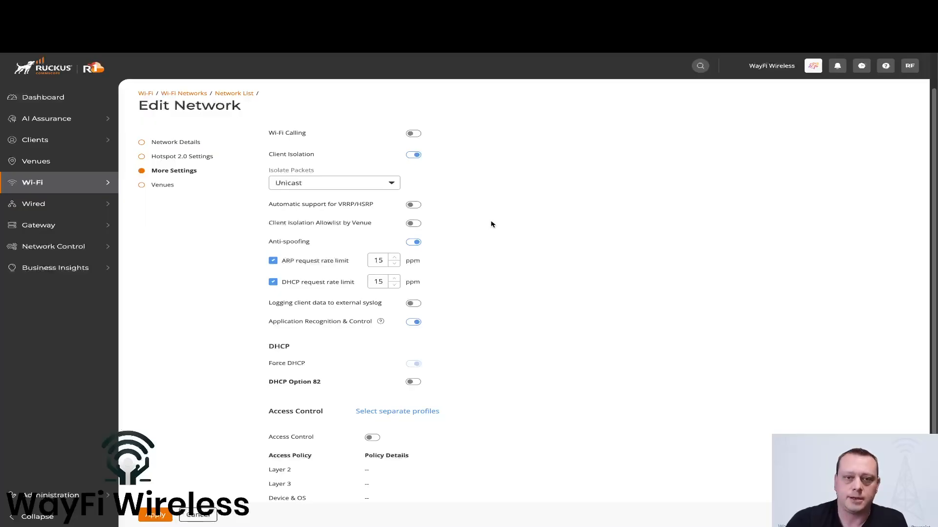
scroll(491, 224, down, 3)
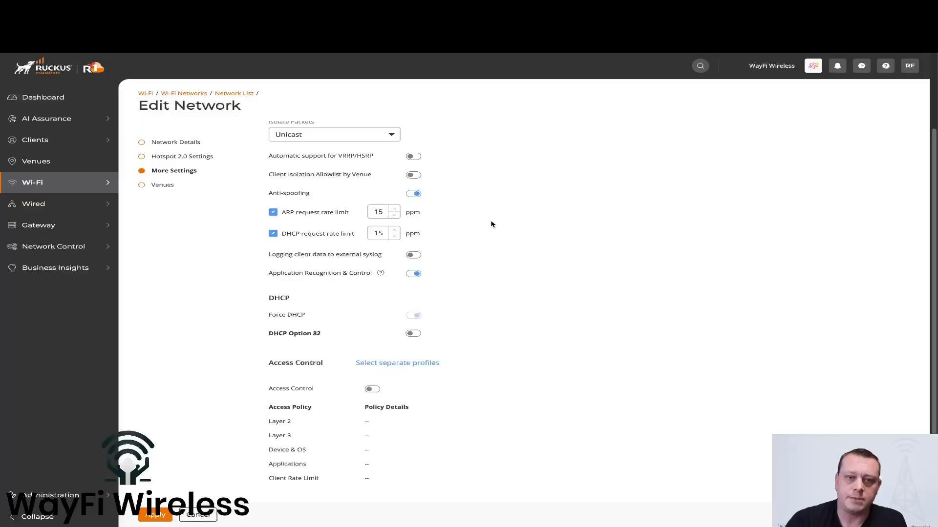
scroll(492, 225, down, 1)
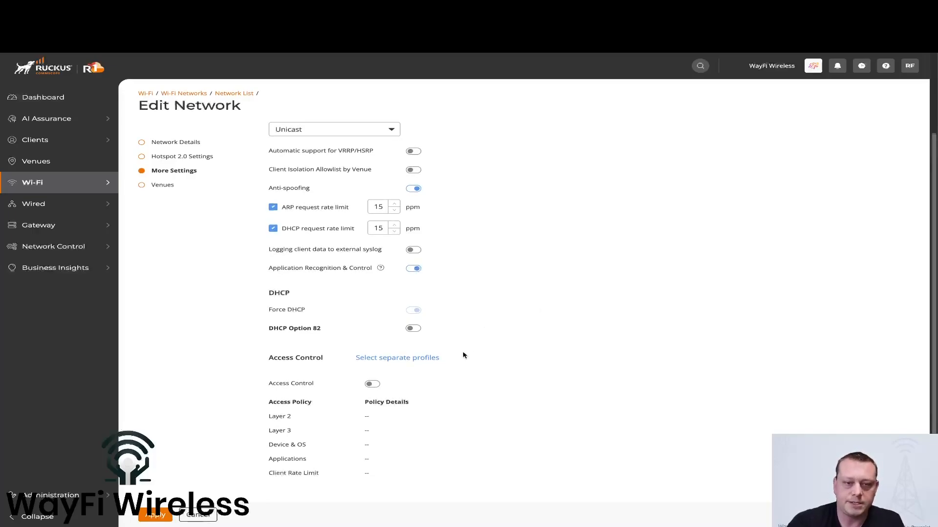
scroll(442, 379, up, 3)
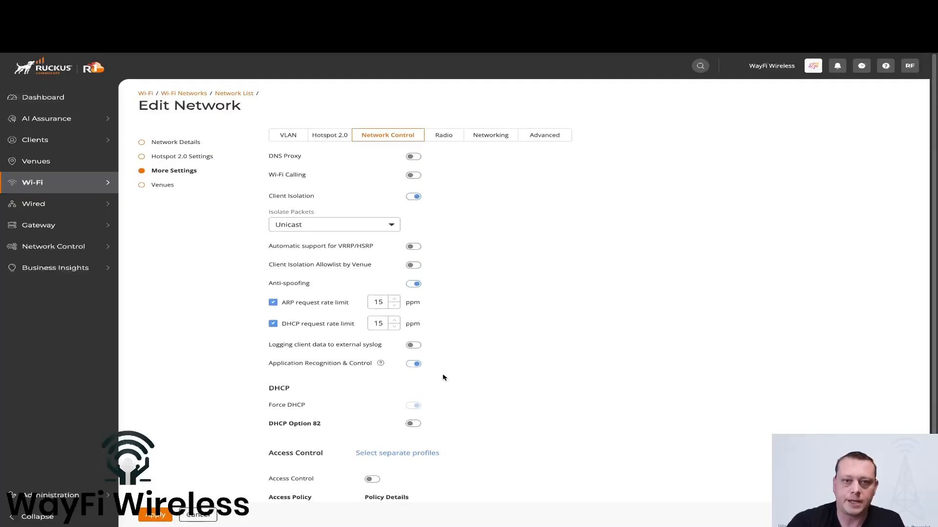
click(443, 135)
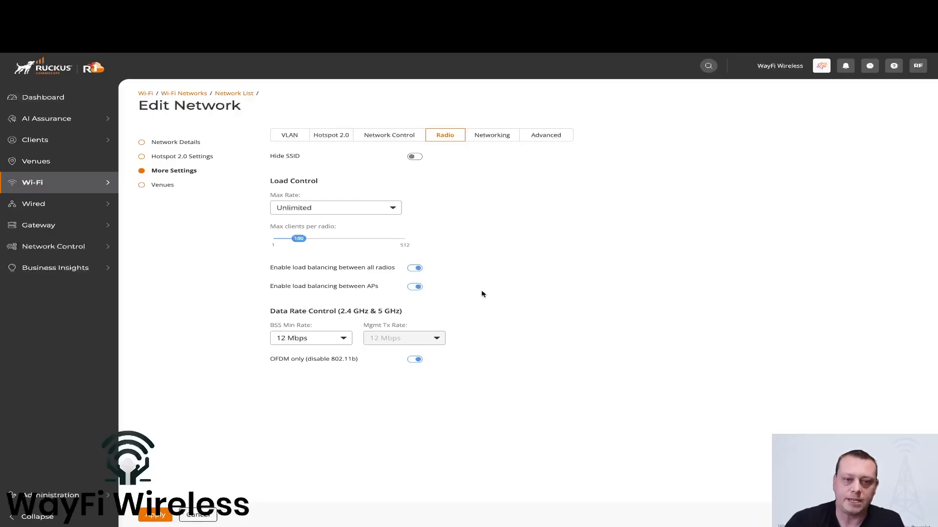
- Examine the networking settings from Agile Multiband and 802.11r through the RADIUS options, plus the advanced DTIM and QoS settings
click(499, 138)
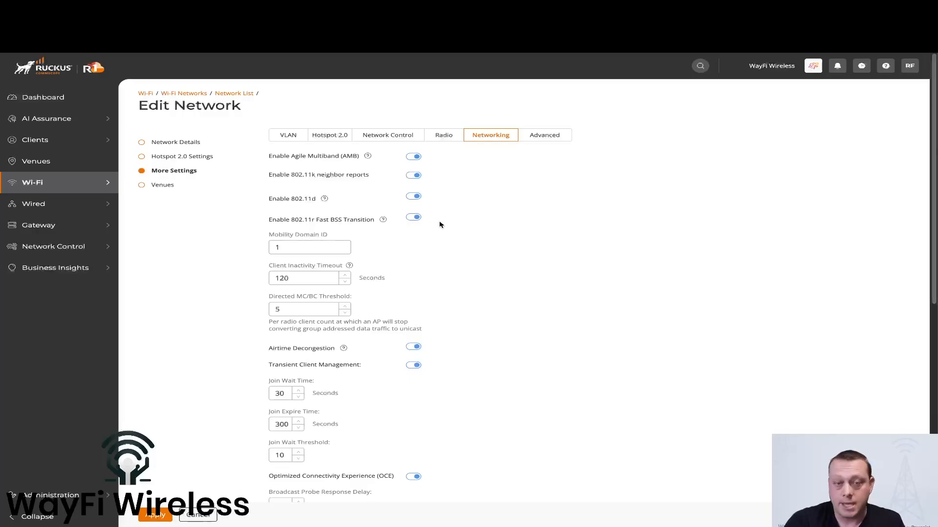
scroll(440, 225, down, 3)
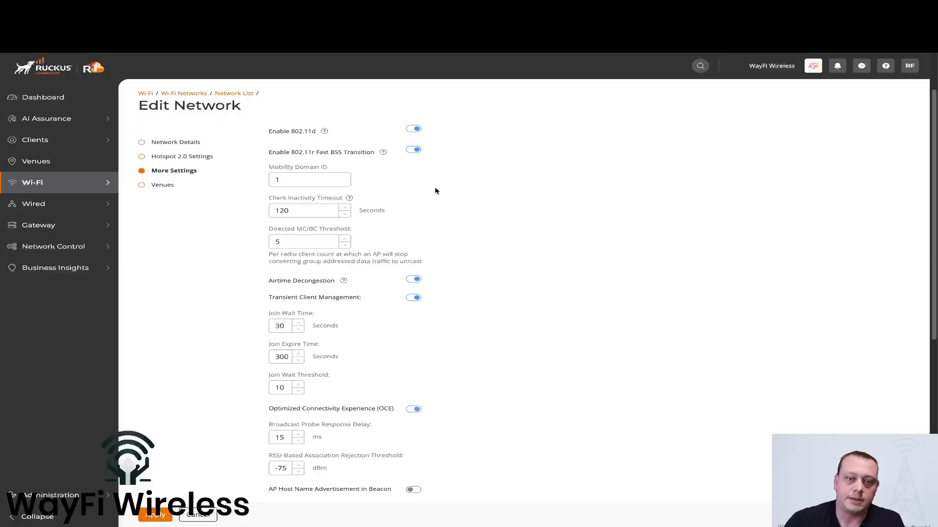
scroll(458, 239, down, 1)
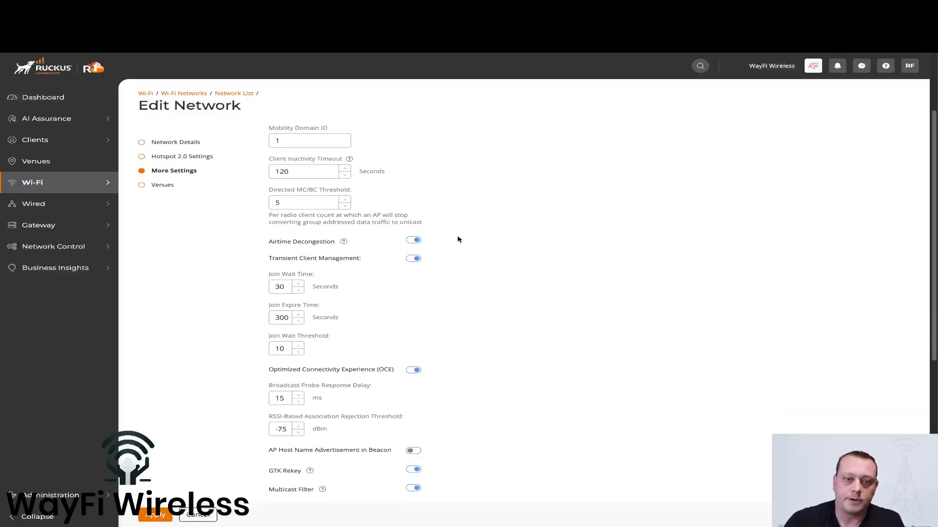
scroll(458, 240, down, 2)
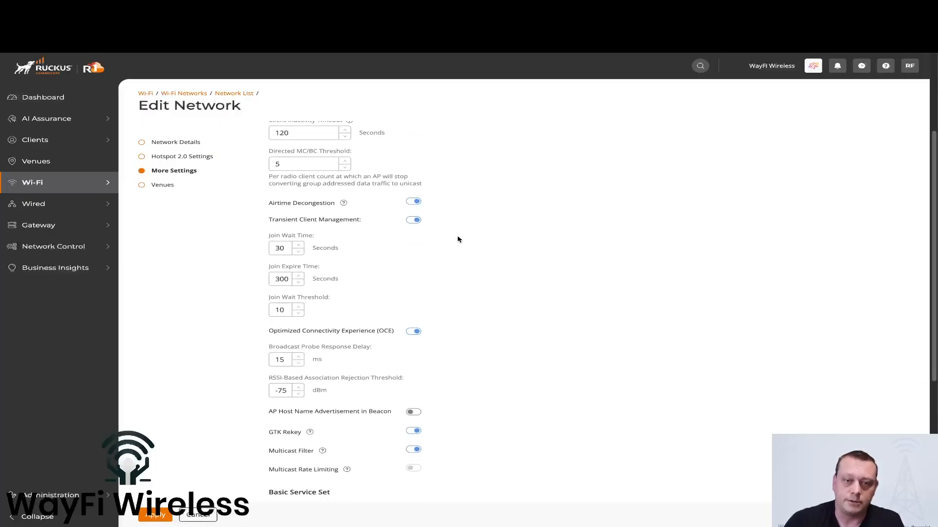
scroll(458, 239, down, 1)
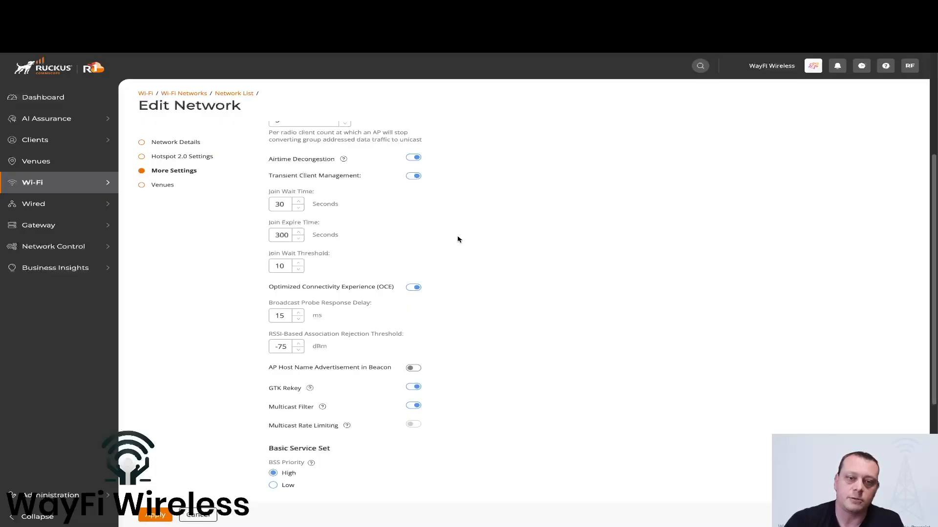
scroll(458, 239, down, 5)
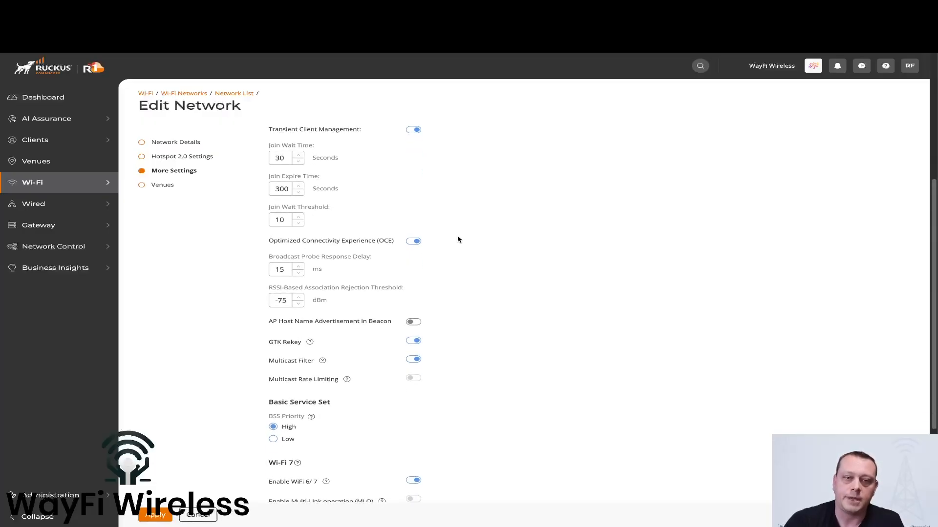
scroll(458, 240, down, 1)
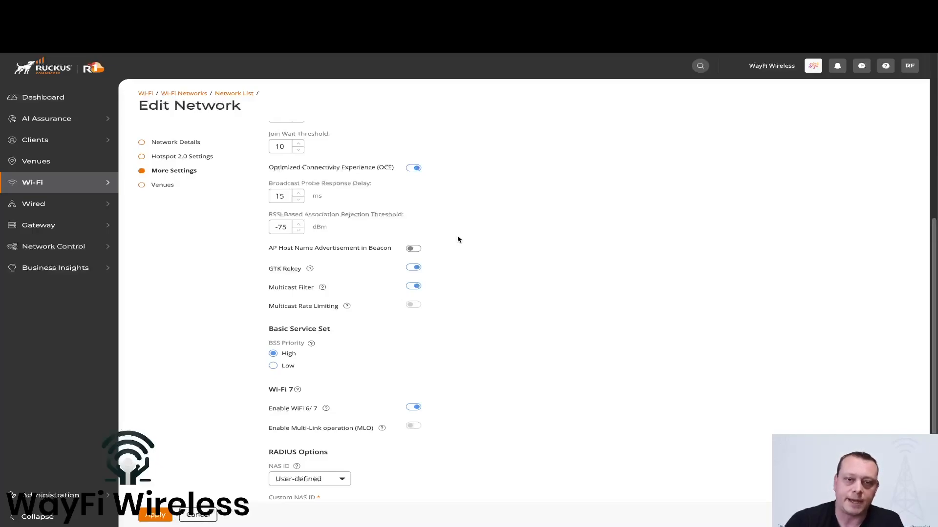
scroll(459, 240, down, 1)
scroll(459, 239, down, 1)
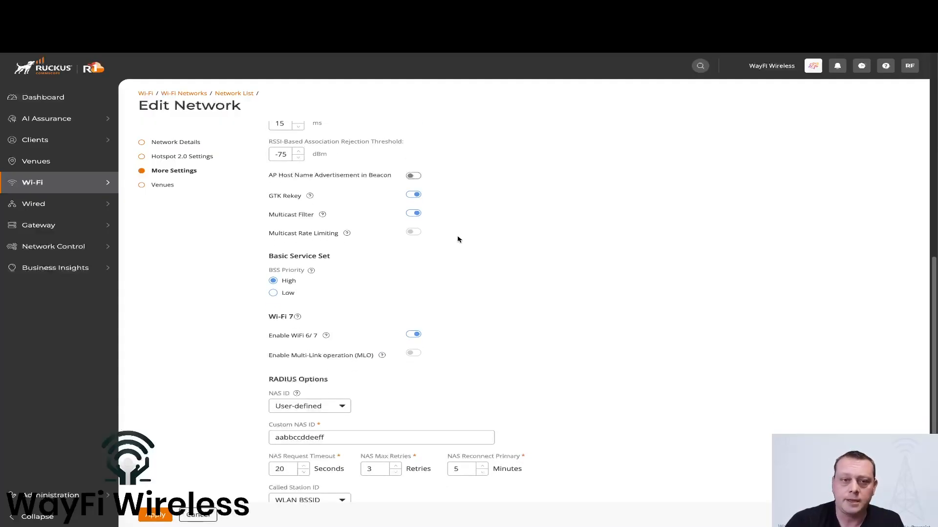
scroll(459, 240, down, 1)
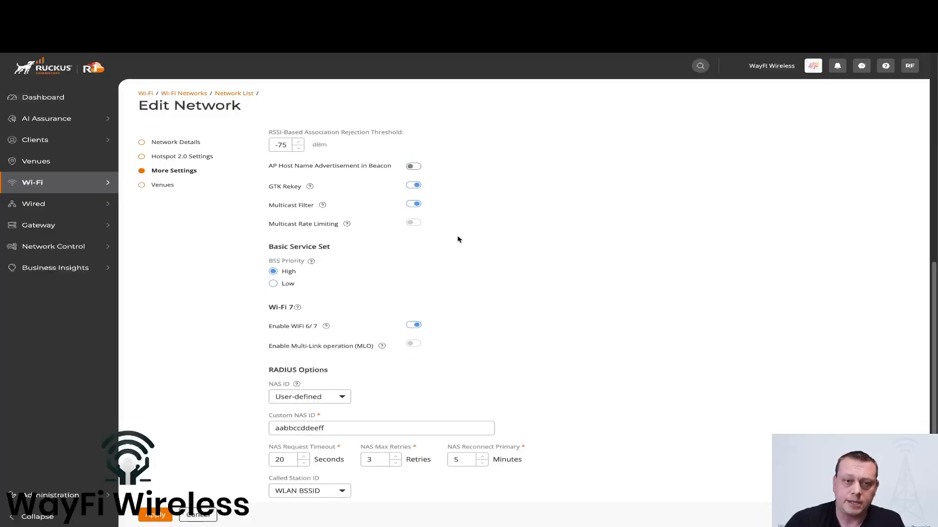
scroll(459, 240, down, 1)
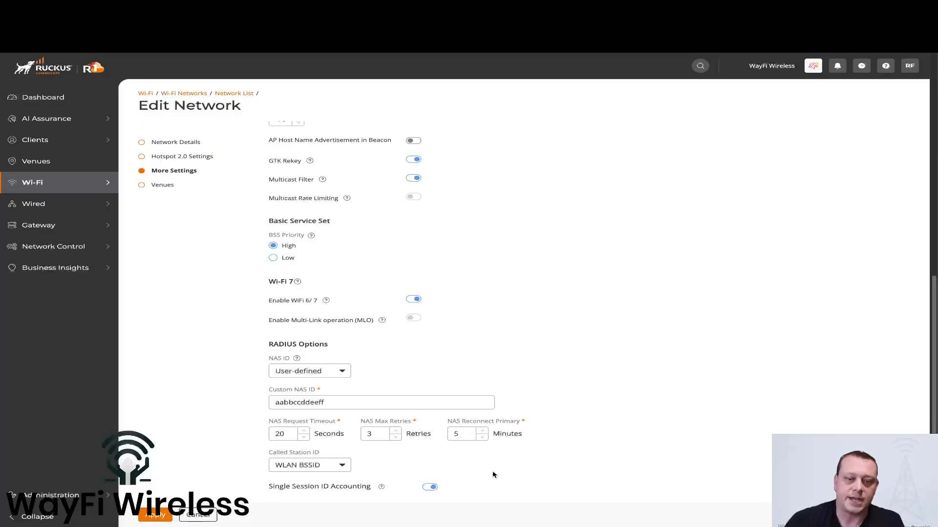
scroll(617, 356, up, 4)
scroll(616, 356, up, 4)
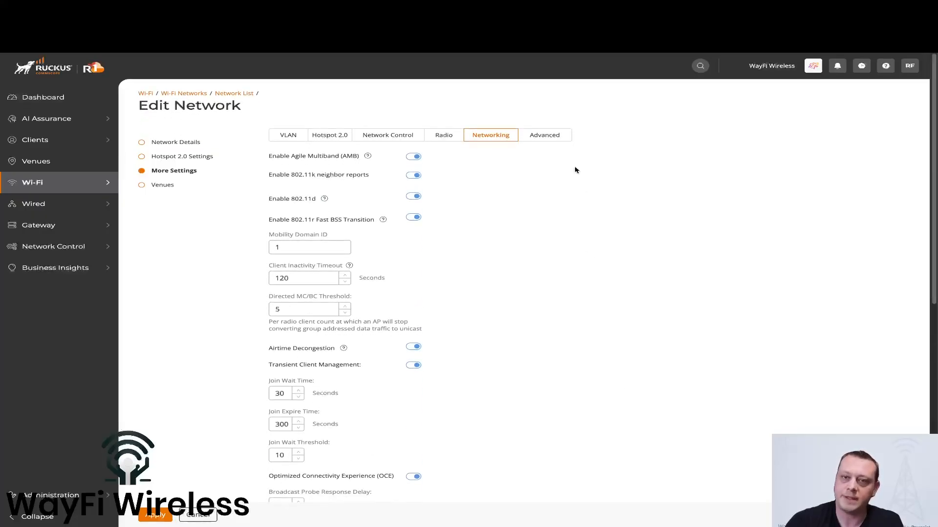
click(550, 139)
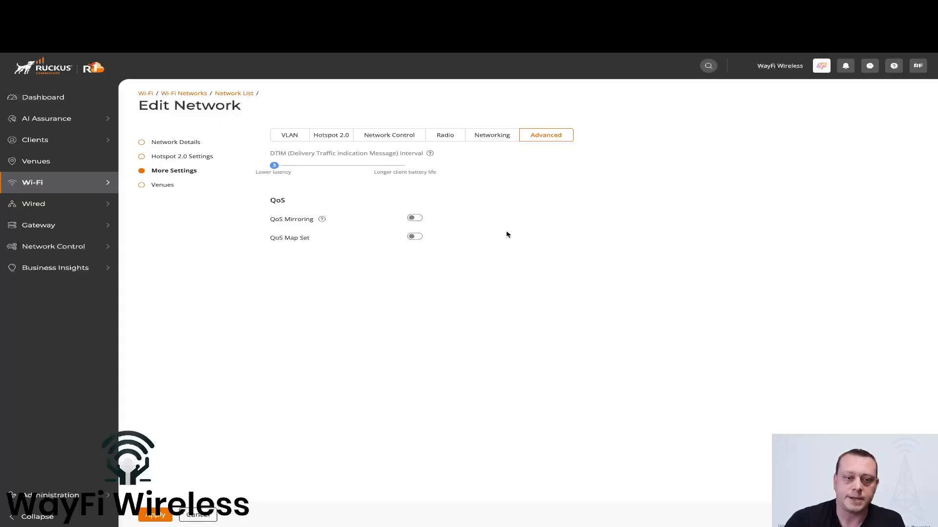
- Check the network's activation for My-Venue, leave the venue unselected, and exit network editing without applying changes
click(144, 186)
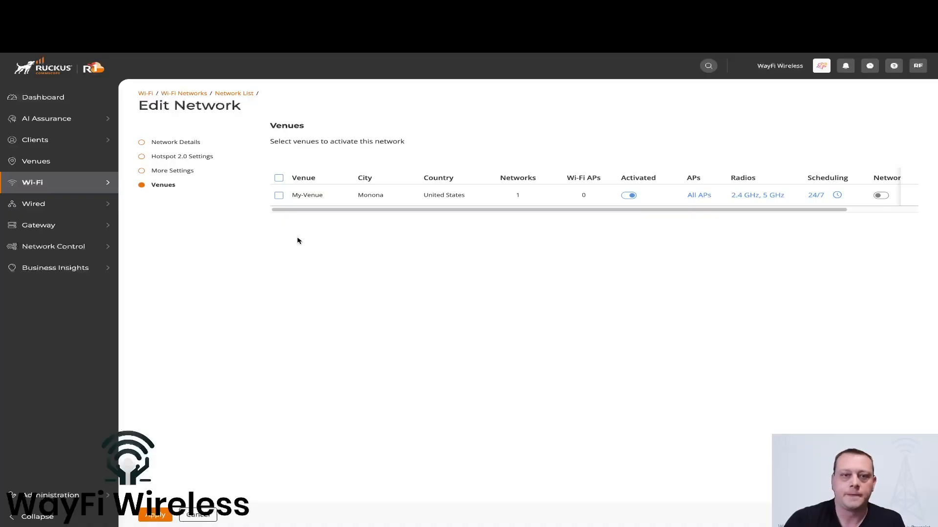
click(279, 196)
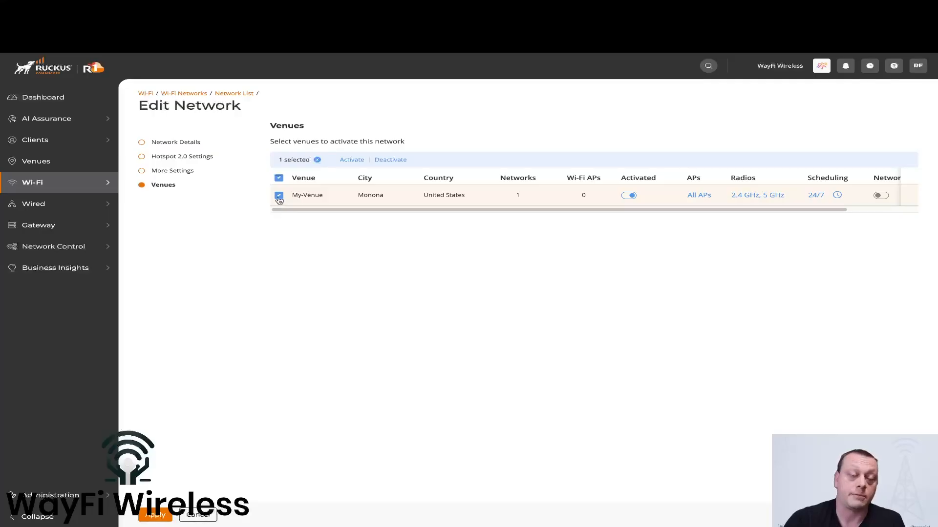
click(279, 196)
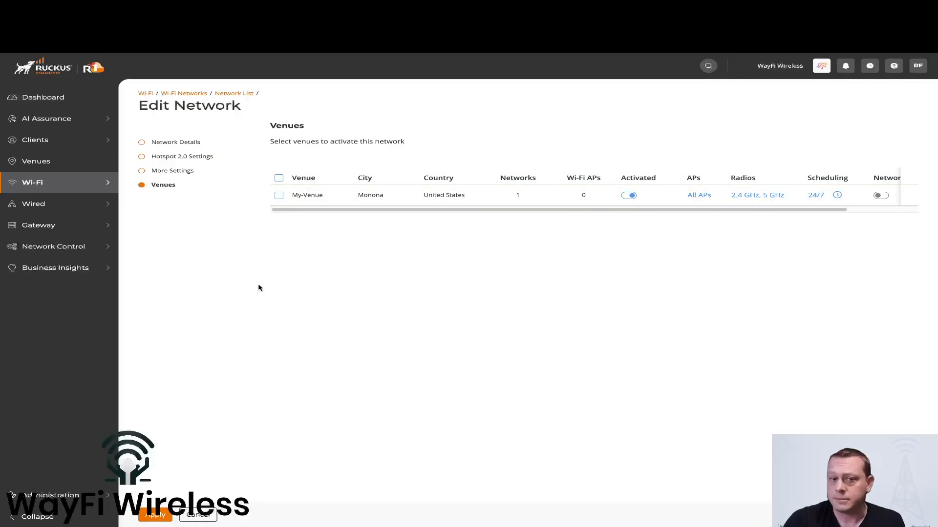
click(196, 517)
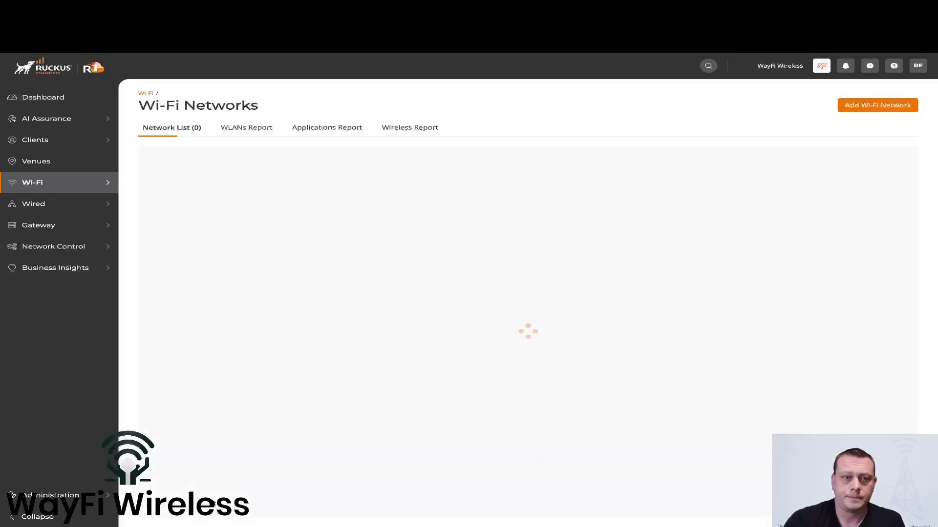